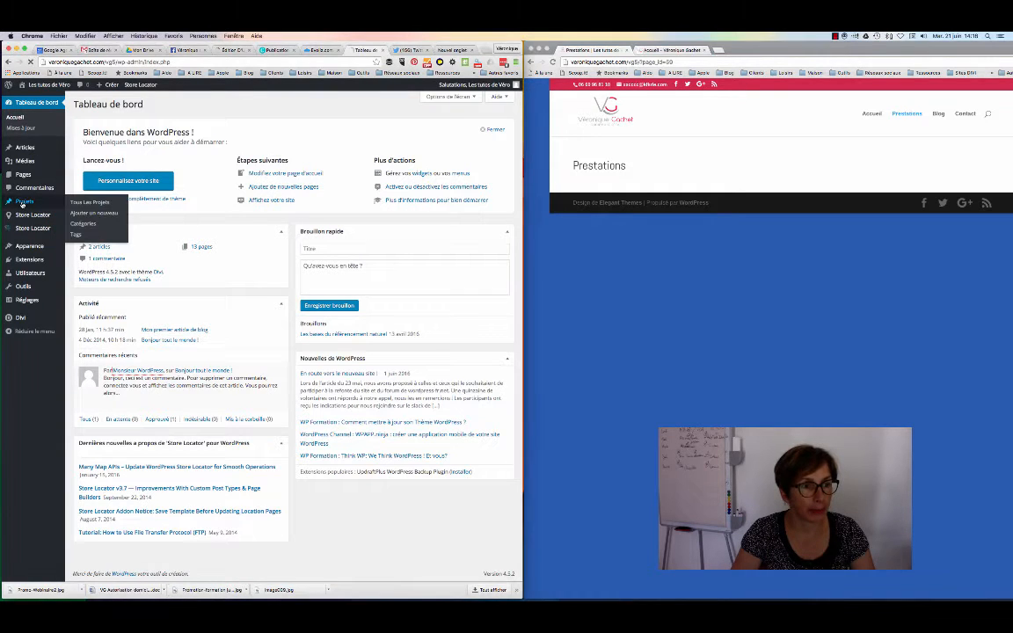
# - Start a new project in the Projets section and enter "texte" as its body content
pyautogui.click(25, 202)
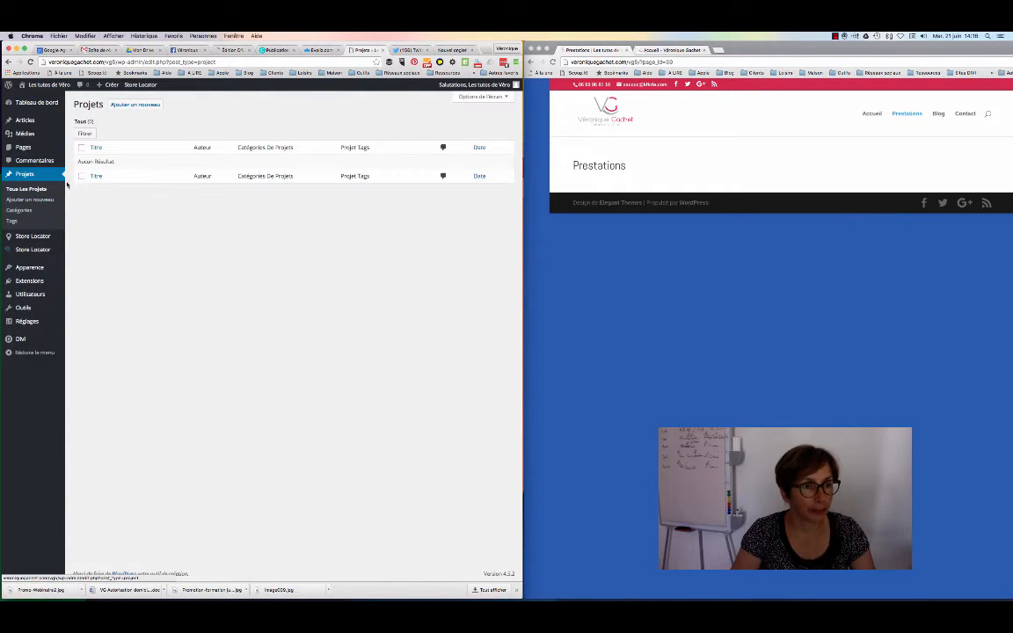
pyautogui.click(134, 106)
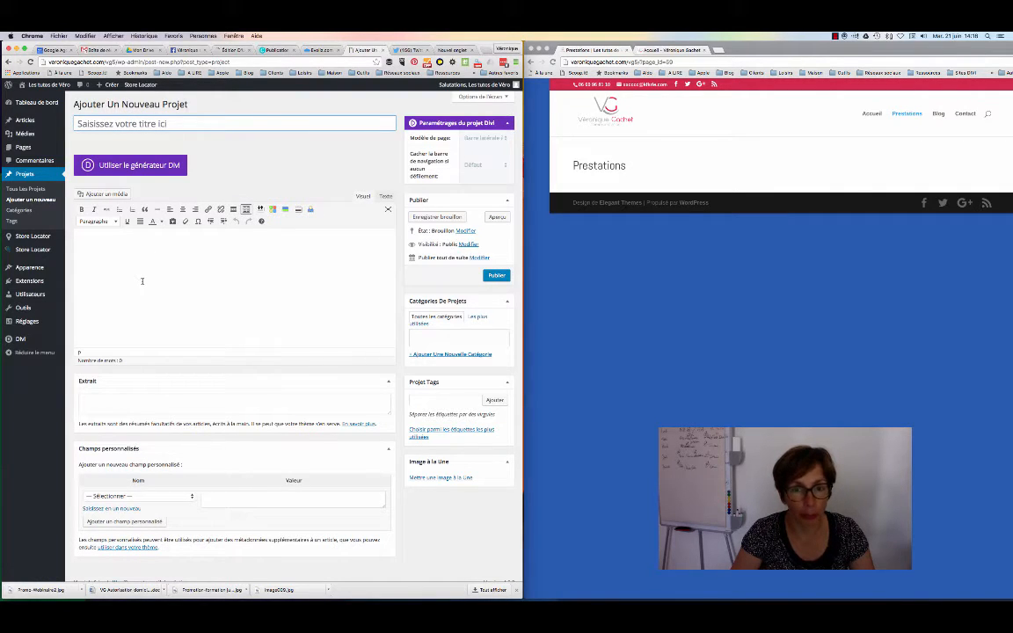
pyautogui.click(110, 241)
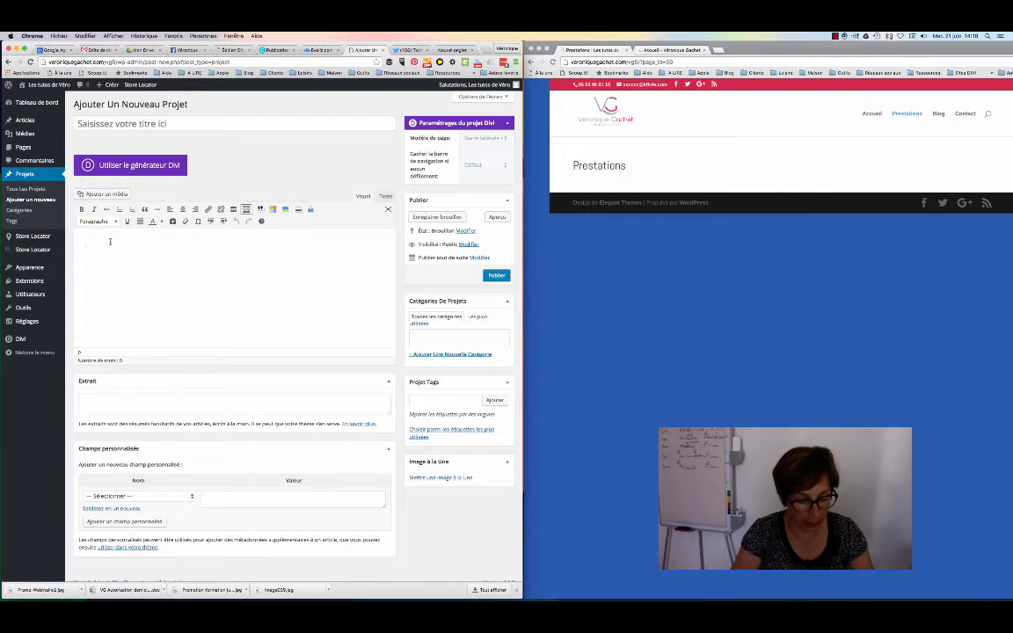
pyautogui.write('texte')
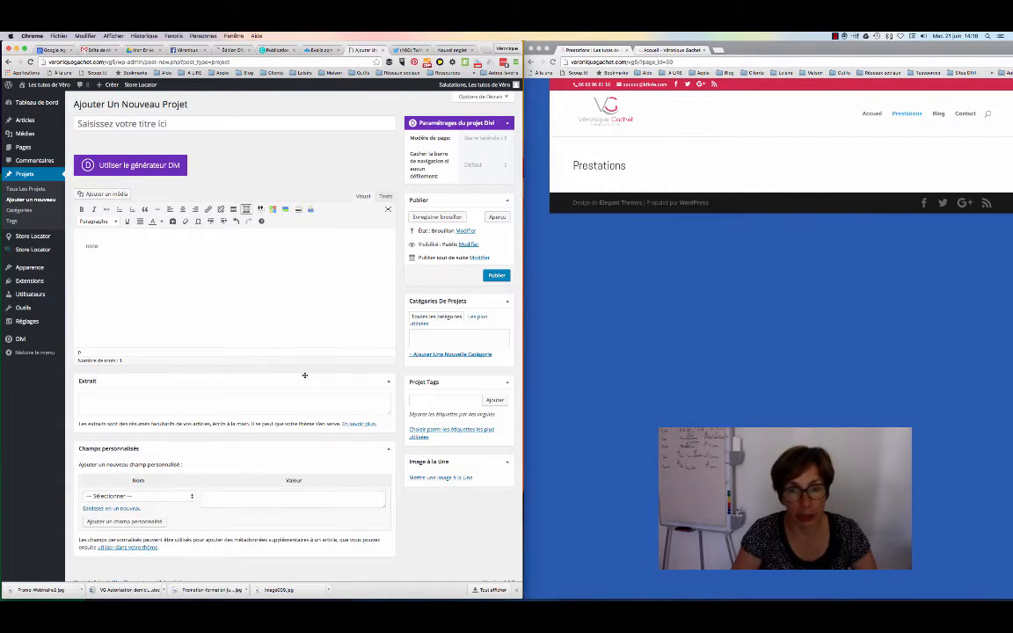
# - Set the photo of the two arched windows as the project's featured image and publish the project
pyautogui.click(438, 478)
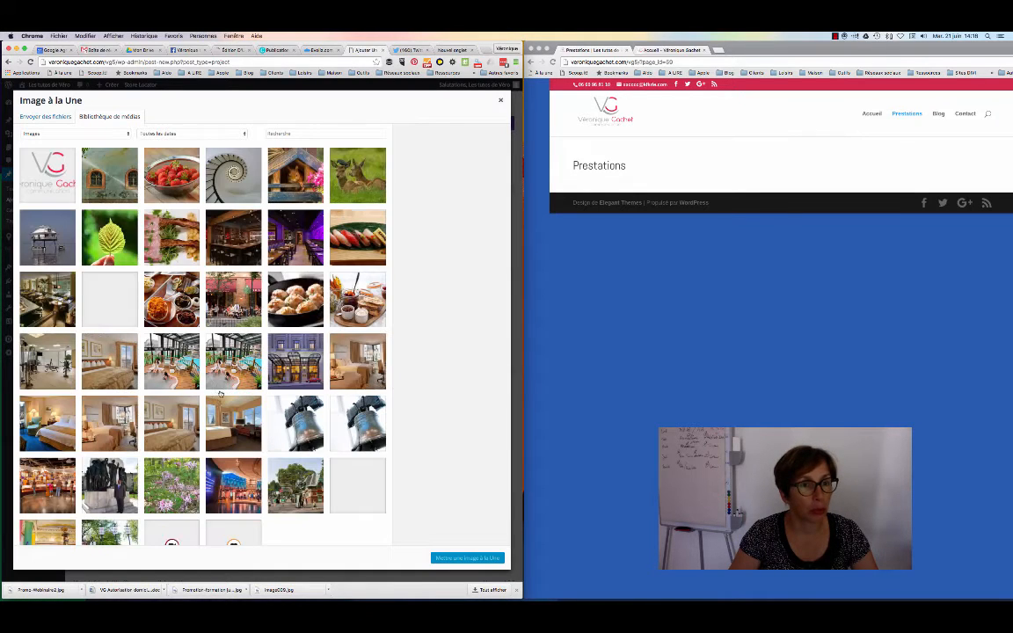
pyautogui.click(132, 175)
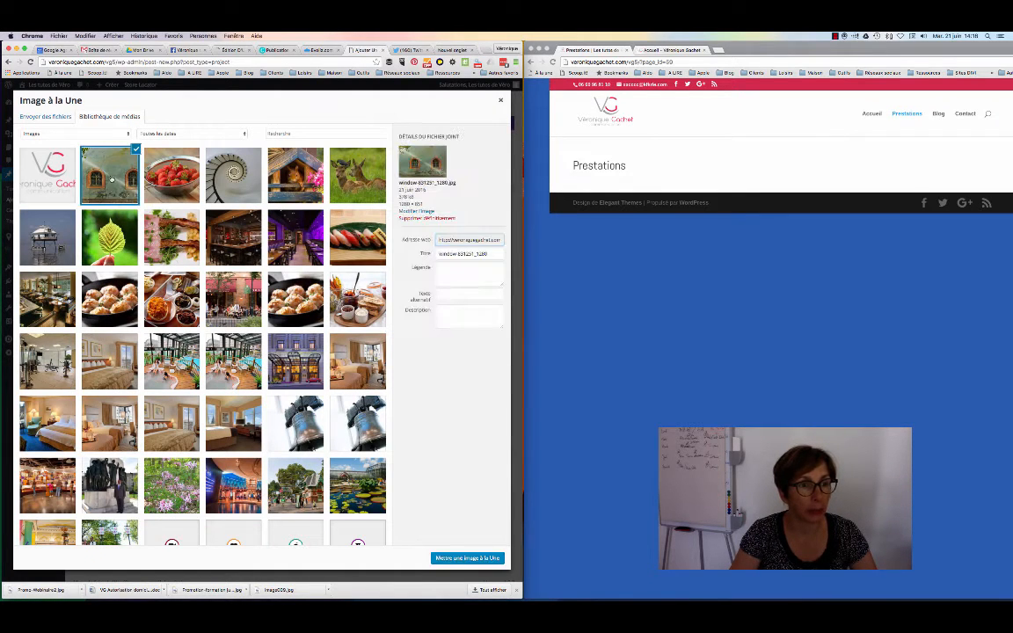
pyautogui.click(457, 558)
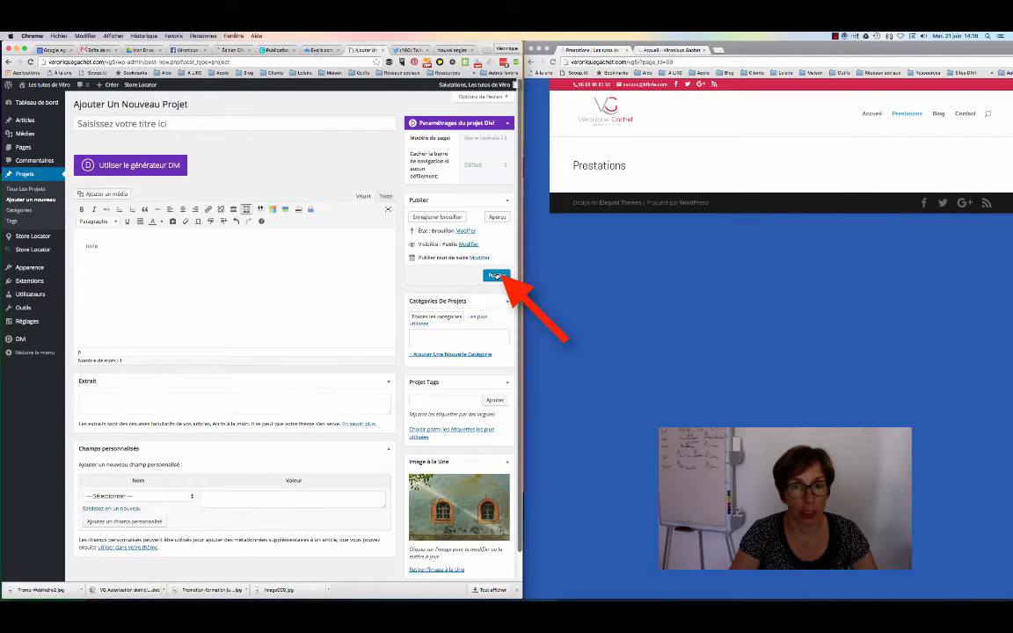
pyautogui.click(496, 275)
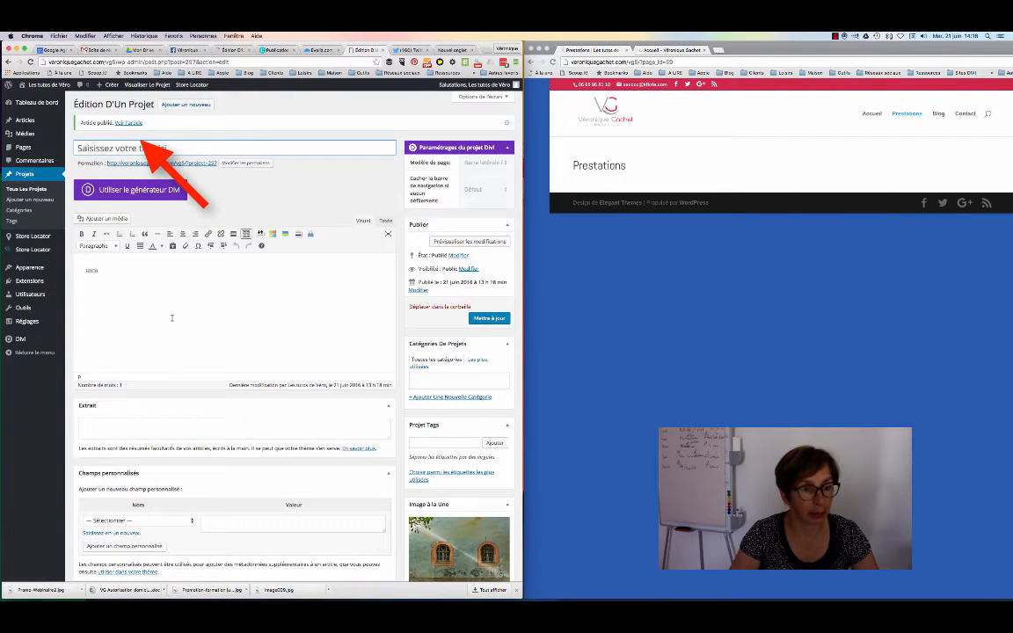
# - Title the published project "Fenêtre" and update it
pyautogui.click(89, 150)
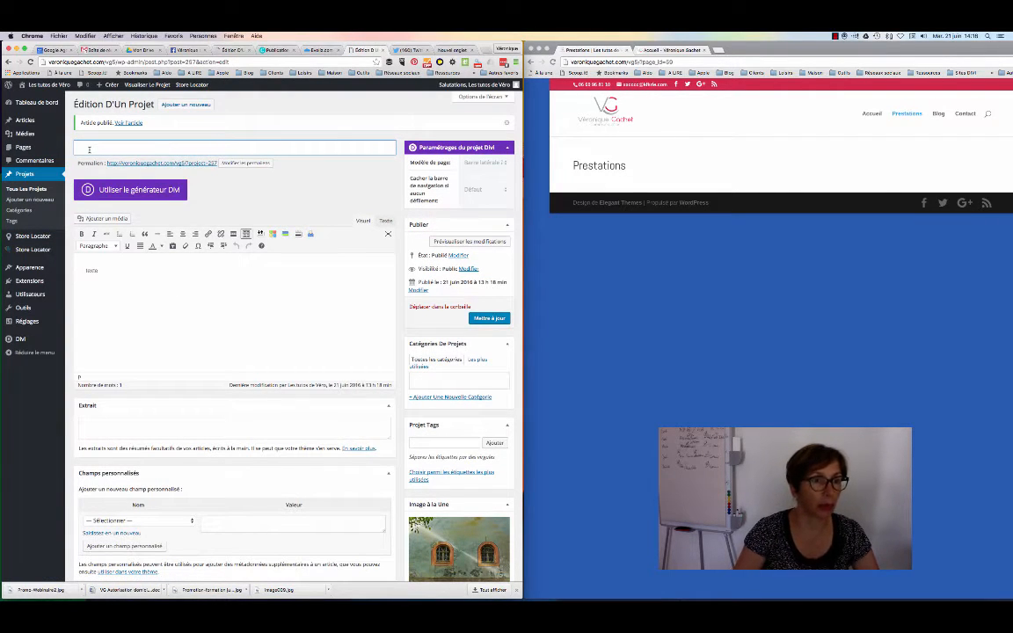
pyautogui.write('F')
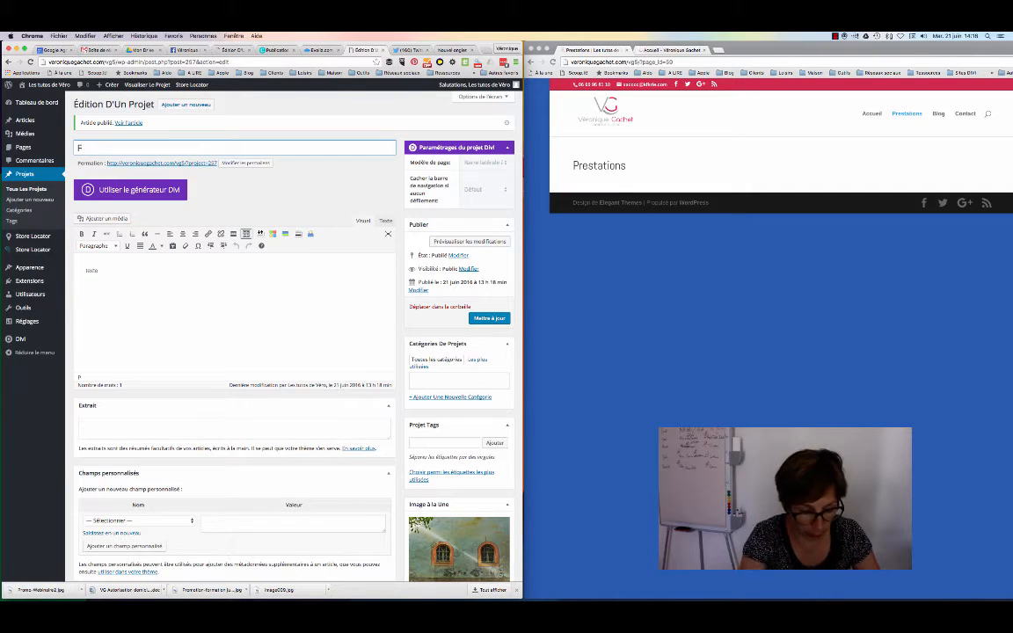
pyautogui.write('enê')
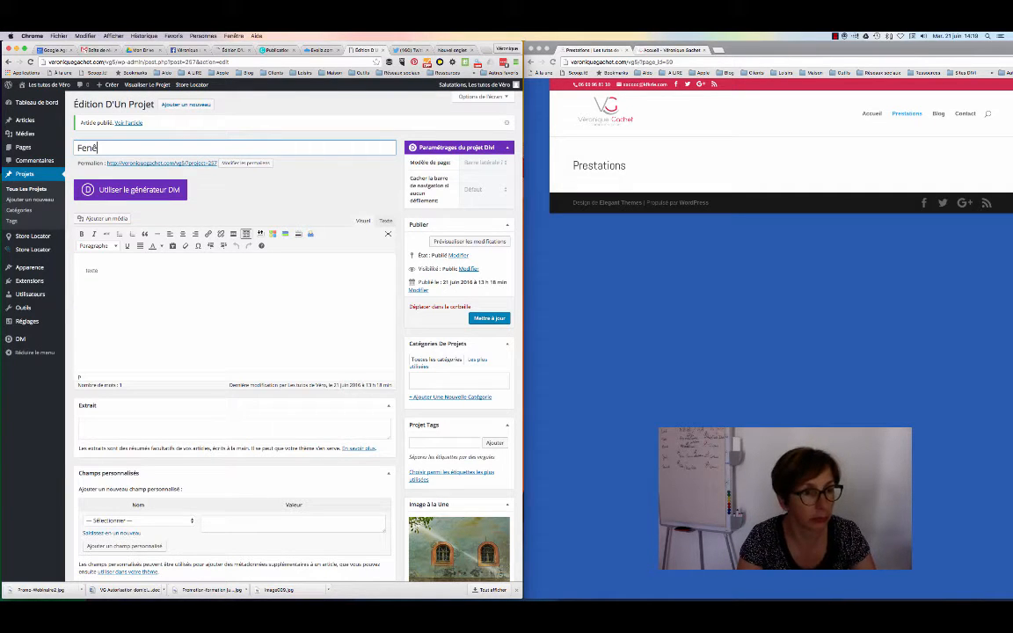
pyautogui.write('tre')
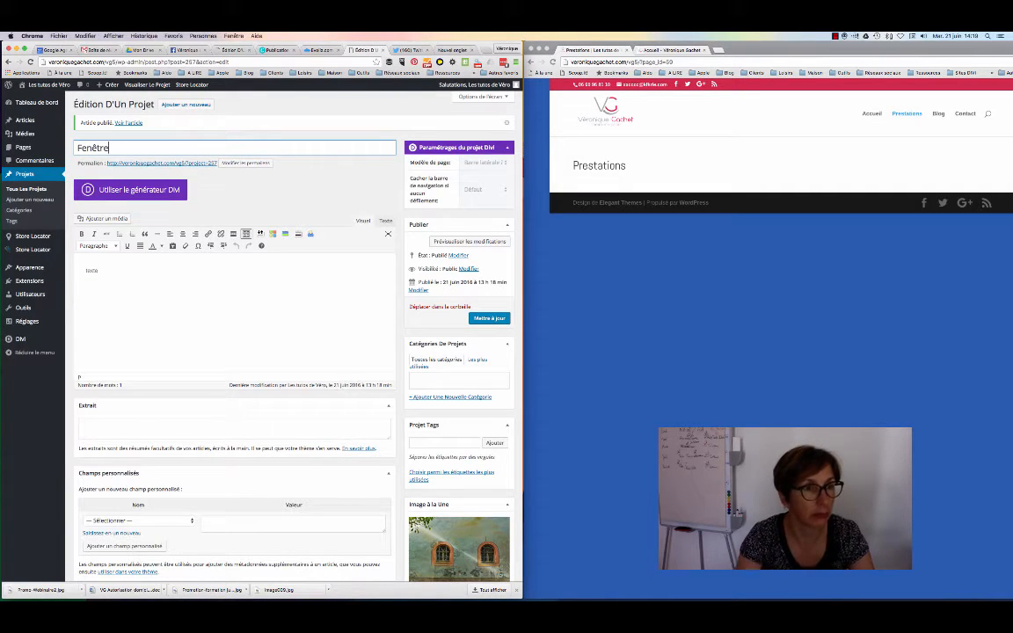
pyautogui.click(488, 318)
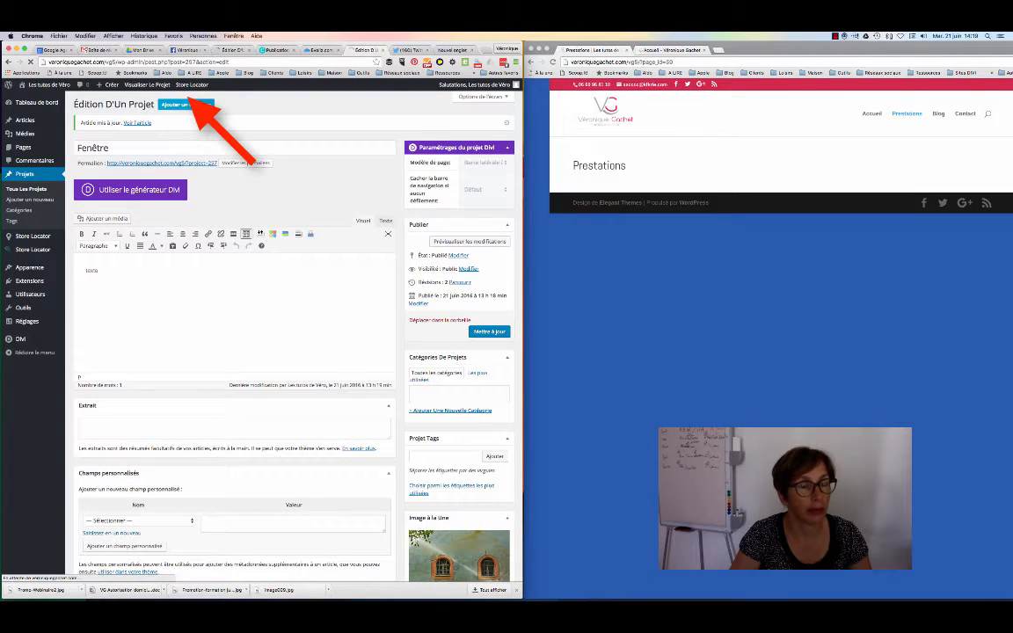
# - Start another new project titled "Fraise" with the body text "Texte fraises"
pyautogui.click(194, 105)
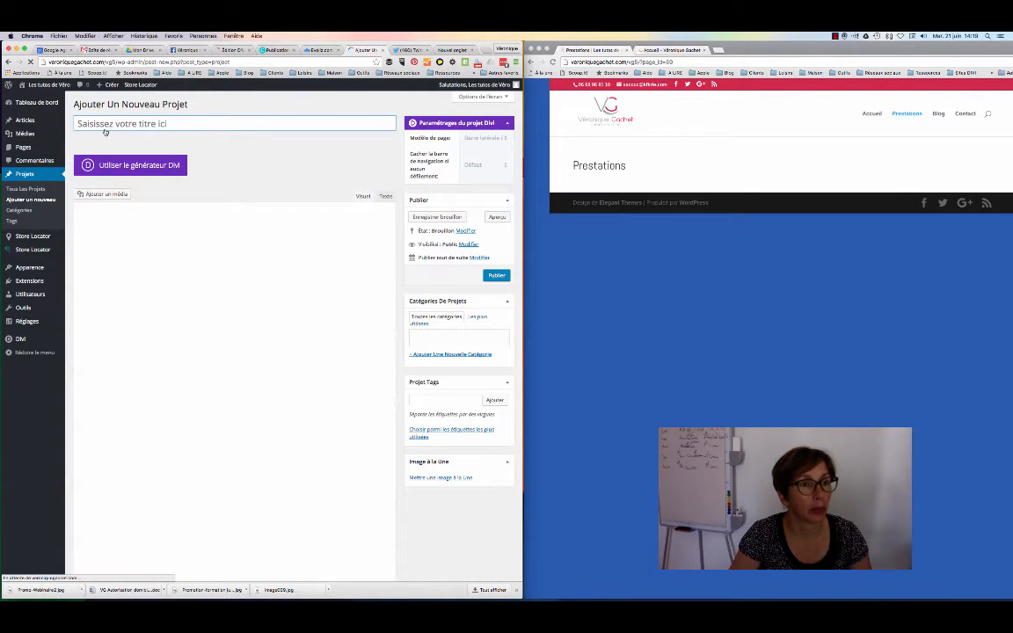
pyautogui.write('Fraise')
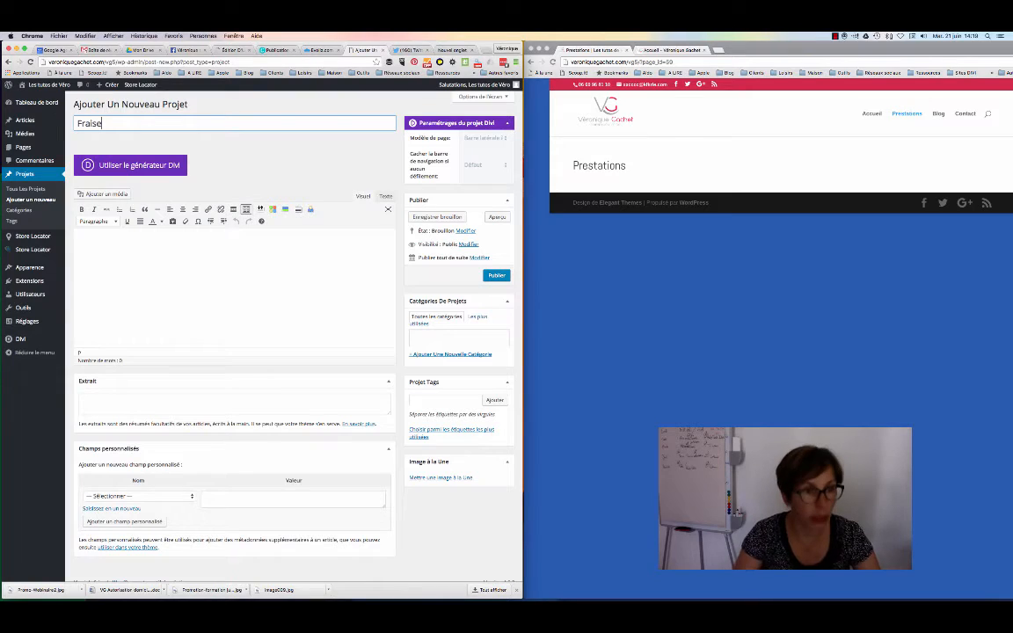
pyautogui.click(167, 292)
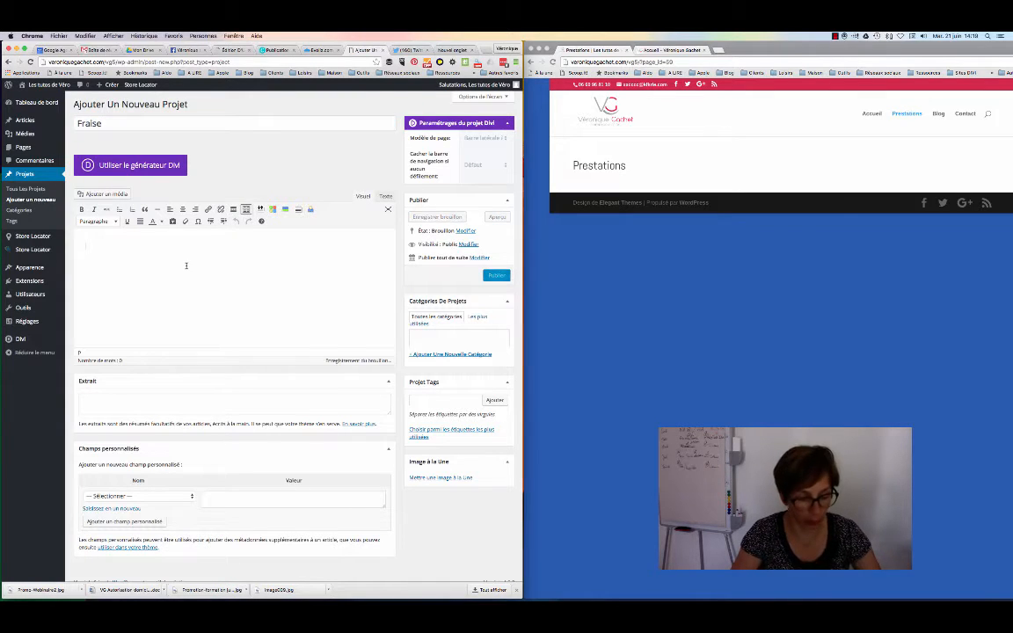
pyautogui.write('Texte fraises')
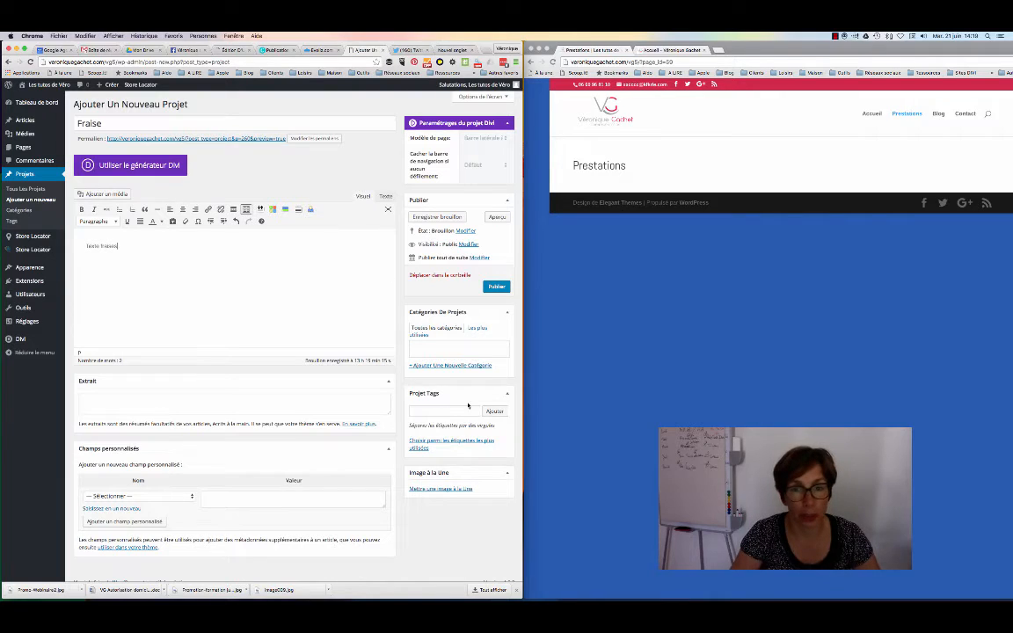
# - Set the bowl of strawberries photo as the Fraise project's featured image and publish the project
pyautogui.click(429, 489)
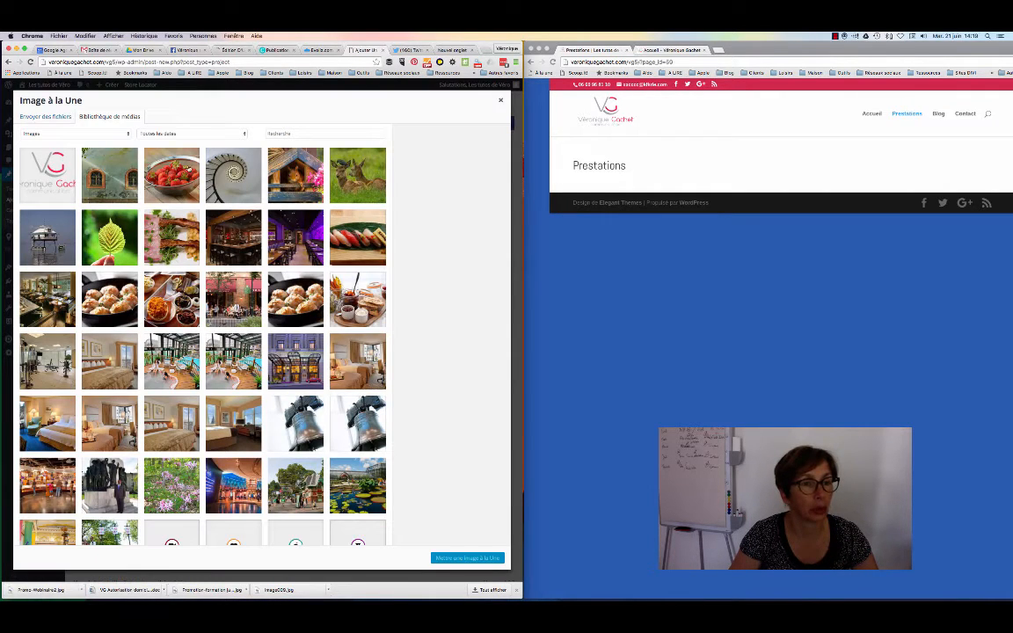
pyautogui.click(187, 170)
pyautogui.click(468, 559)
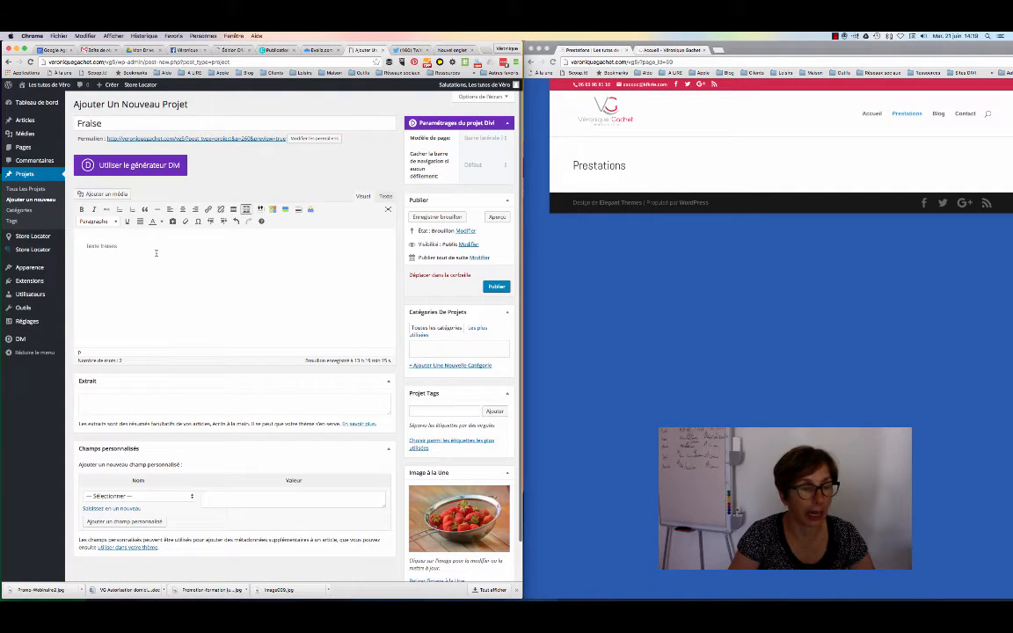
pyautogui.click(489, 287)
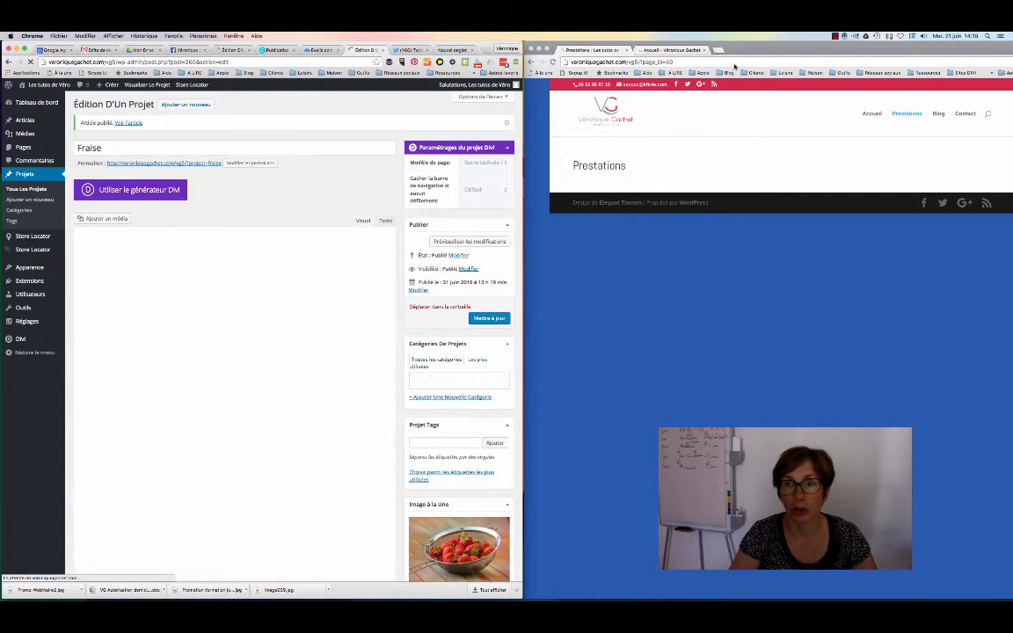
# - Examine the live site's Portfolio page and its Cortextuel Translation minded project, then return to the Prestations page
pyautogui.click(670, 50)
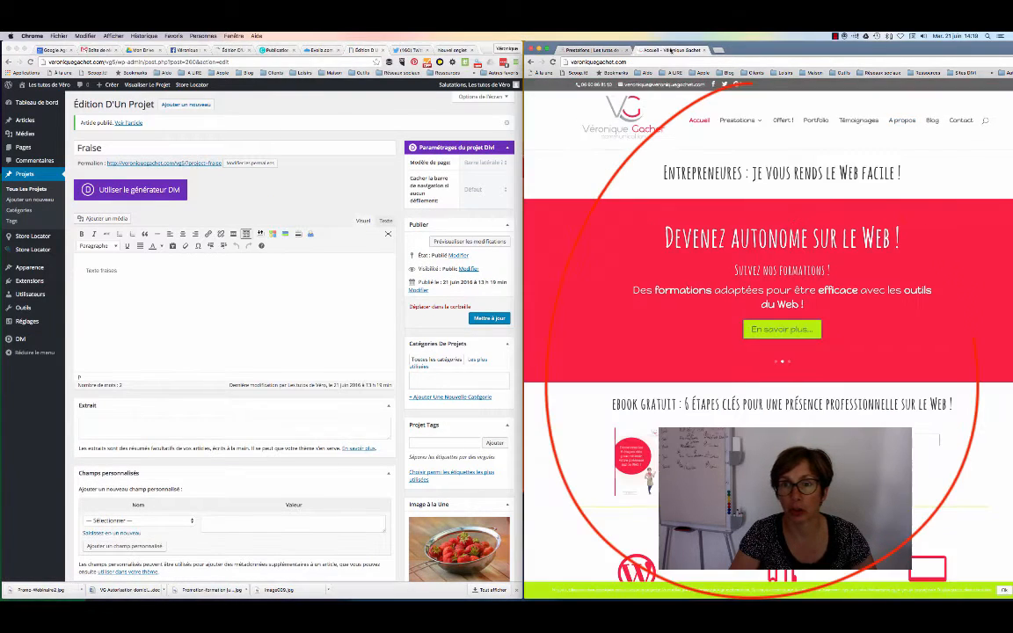
pyautogui.click(815, 121)
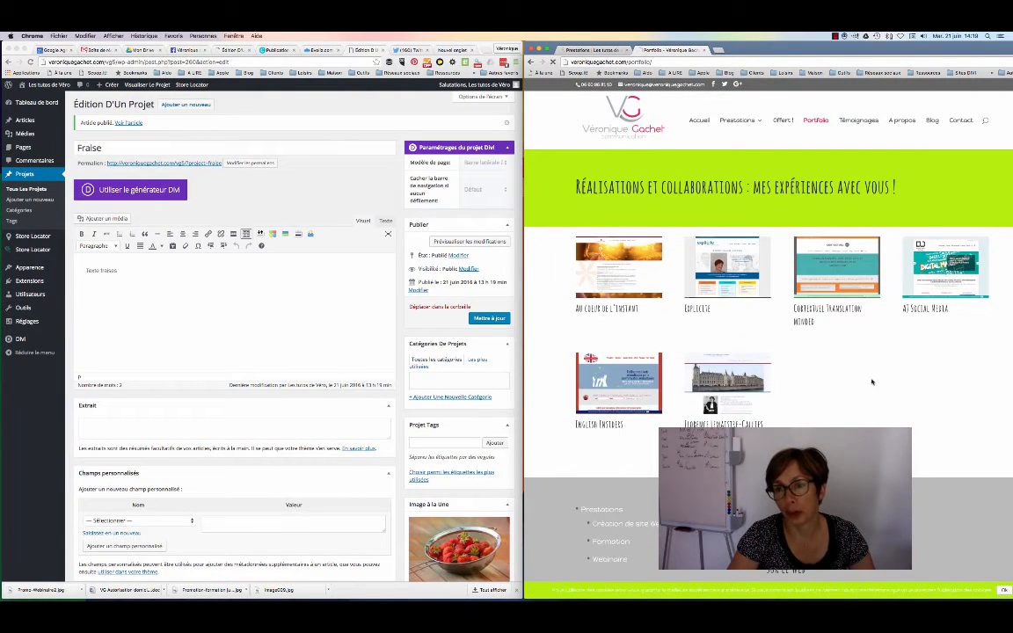
pyautogui.click(847, 279)
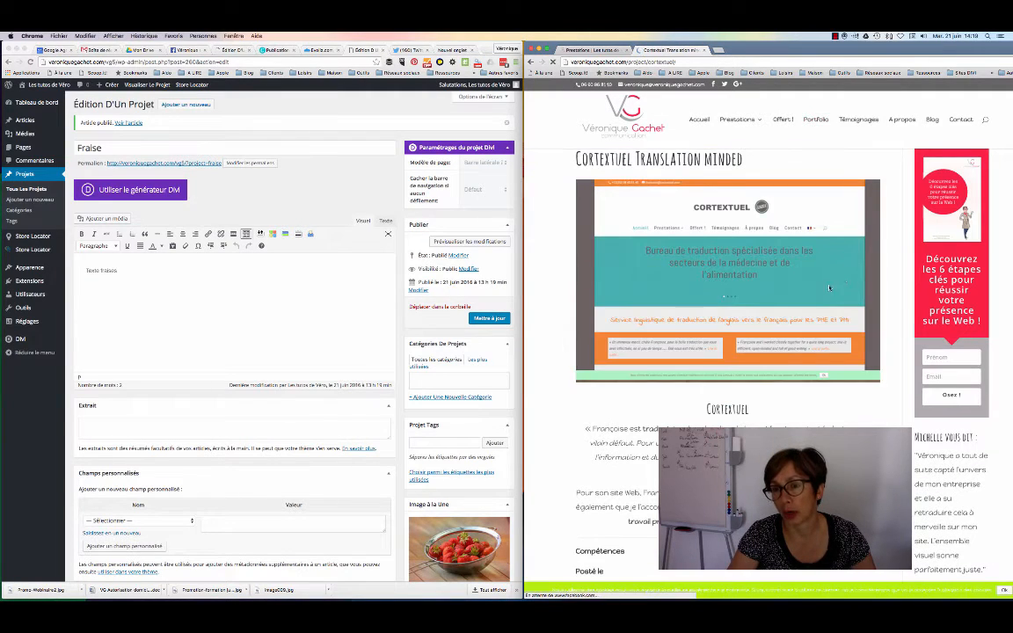
pyautogui.scroll(-3, 695, 378)
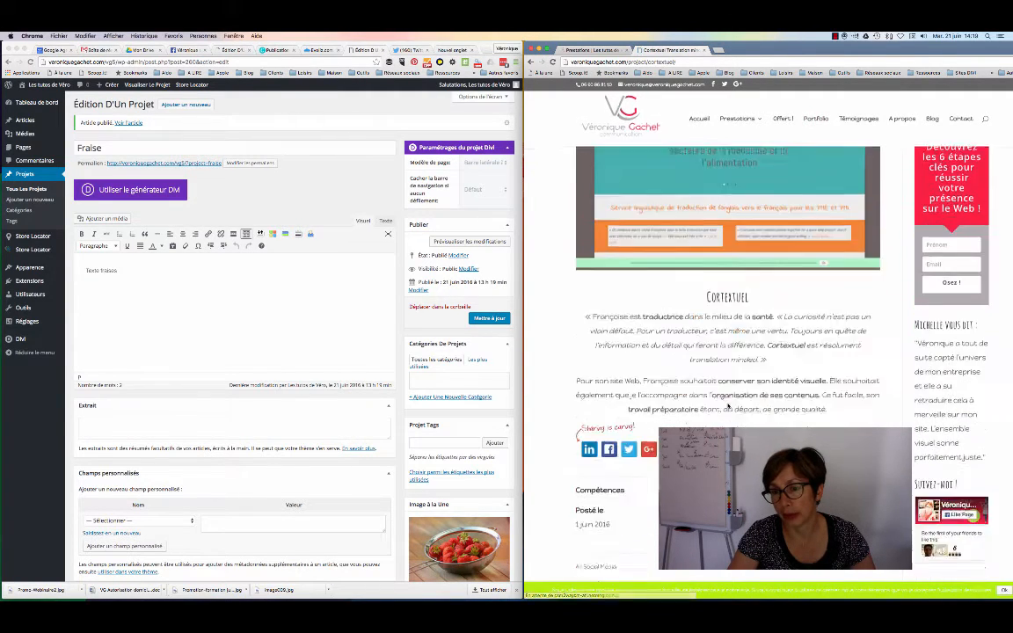
pyautogui.scroll(4, 721, 404)
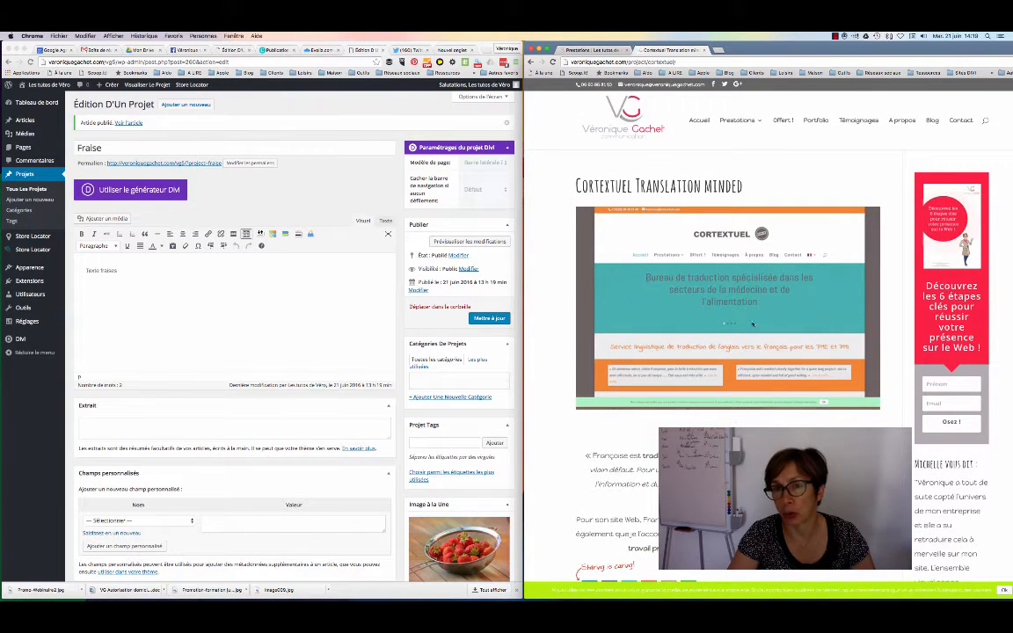
pyautogui.click(588, 51)
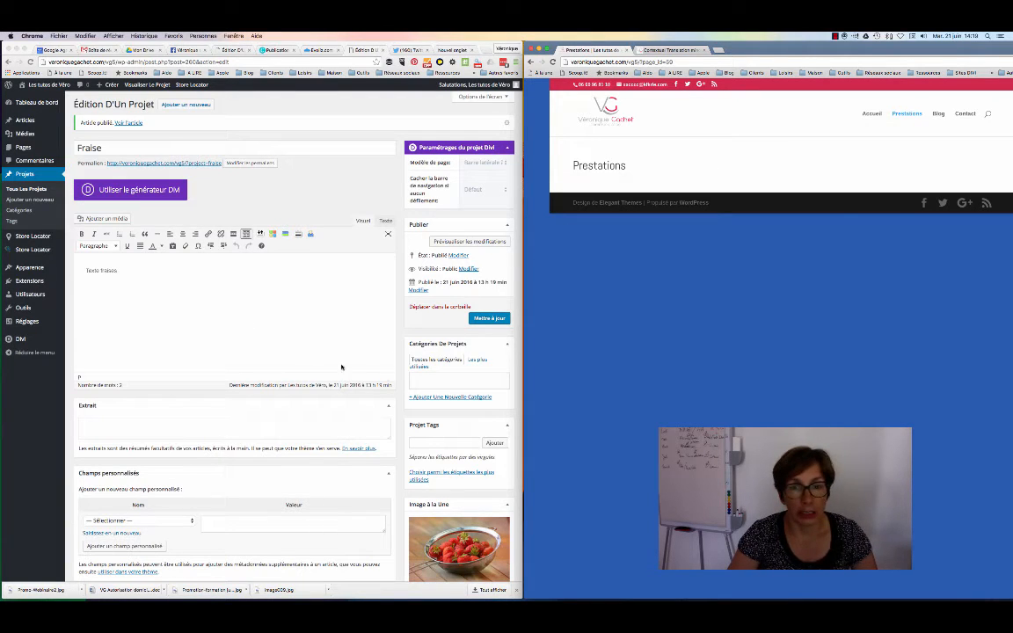
# - Start a third new project titled "Café" with the body text "Texte café"
pyautogui.click(485, 318)
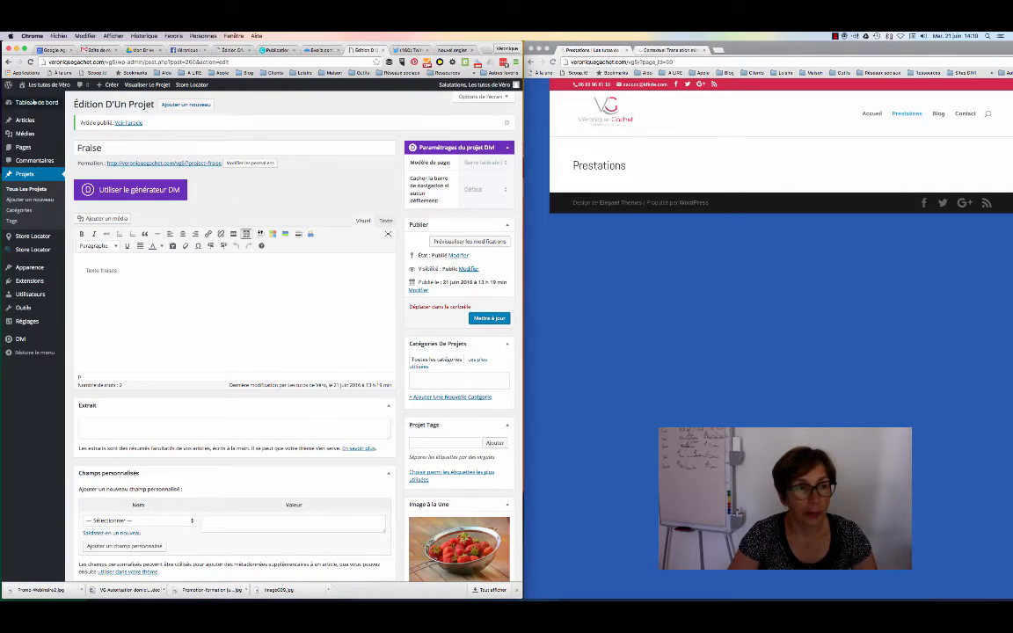
pyautogui.click(186, 105)
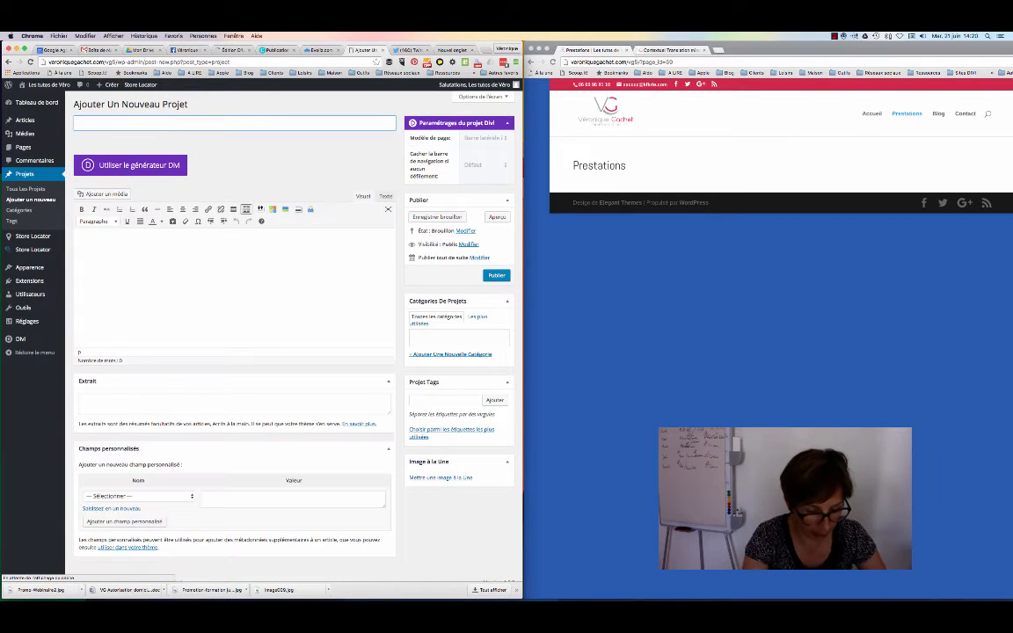
pyautogui.write('Café')
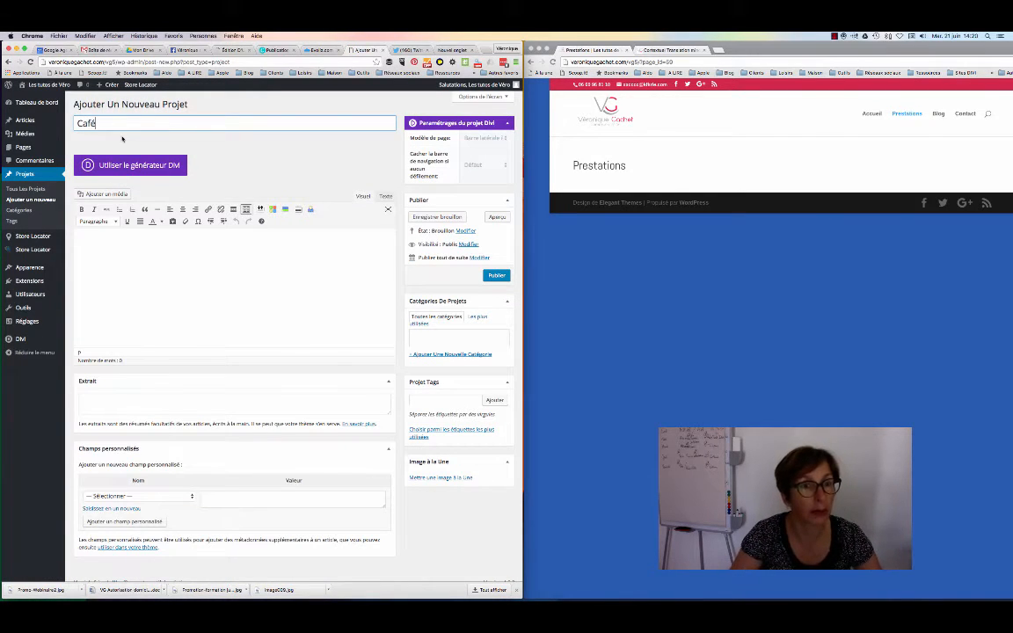
pyautogui.click(211, 262)
pyautogui.write('texte')
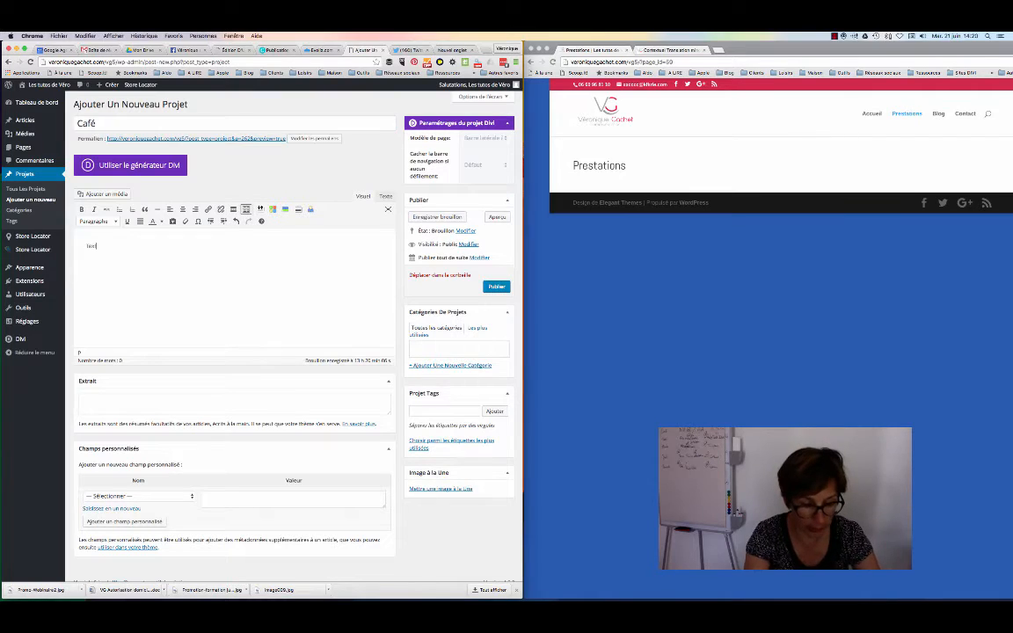
pyautogui.write(' café')
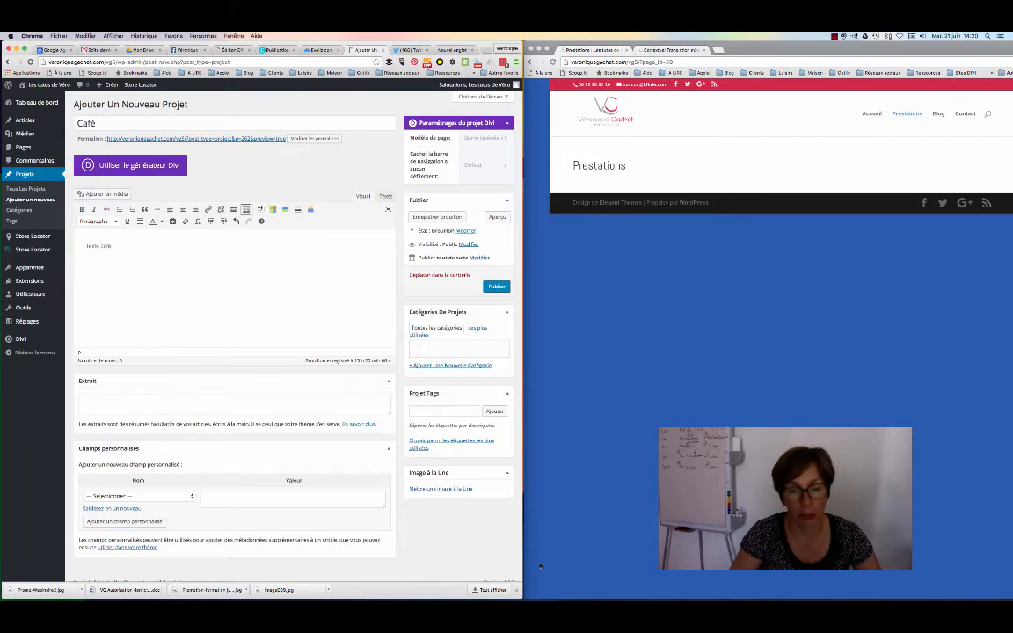
# - Set the coffee beans photo from the media library as the Café project's featured image and publish the project
pyautogui.click(417, 489)
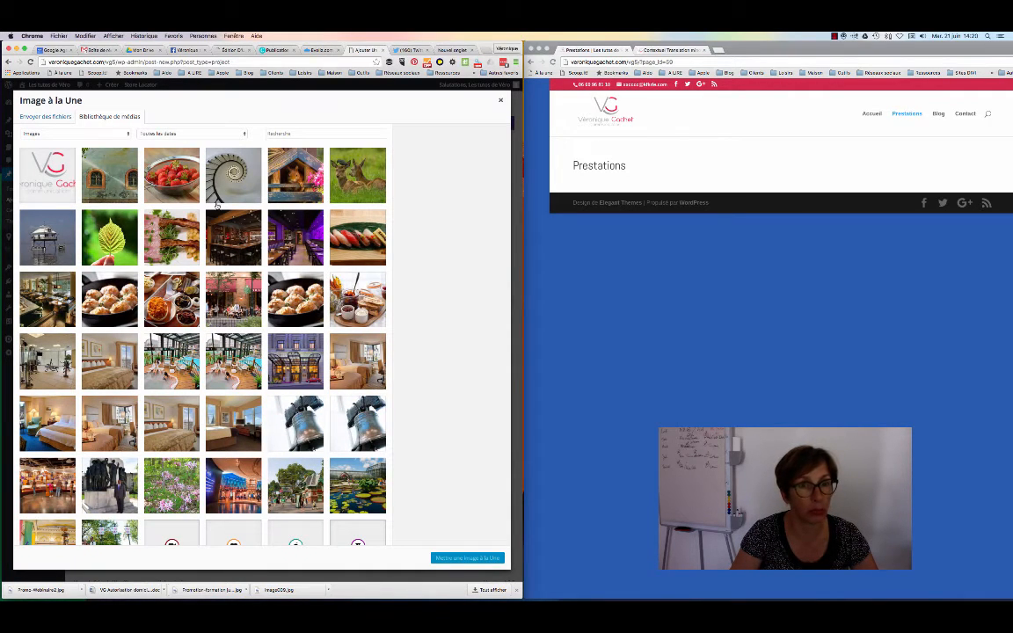
pyautogui.scroll(-5, 201, 263)
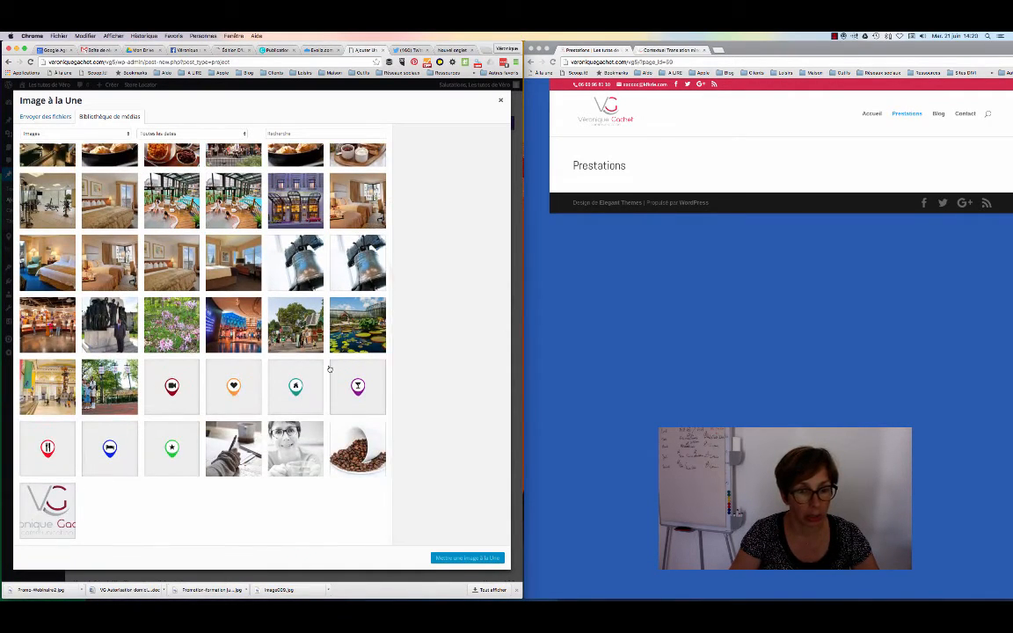
pyautogui.click(339, 453)
pyautogui.click(467, 557)
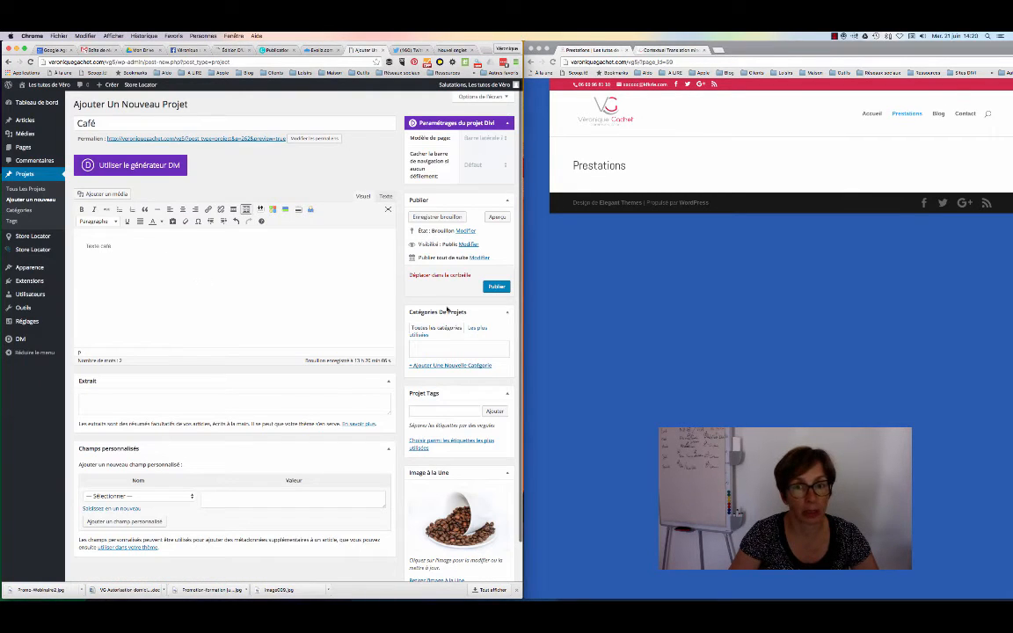
pyautogui.click(497, 286)
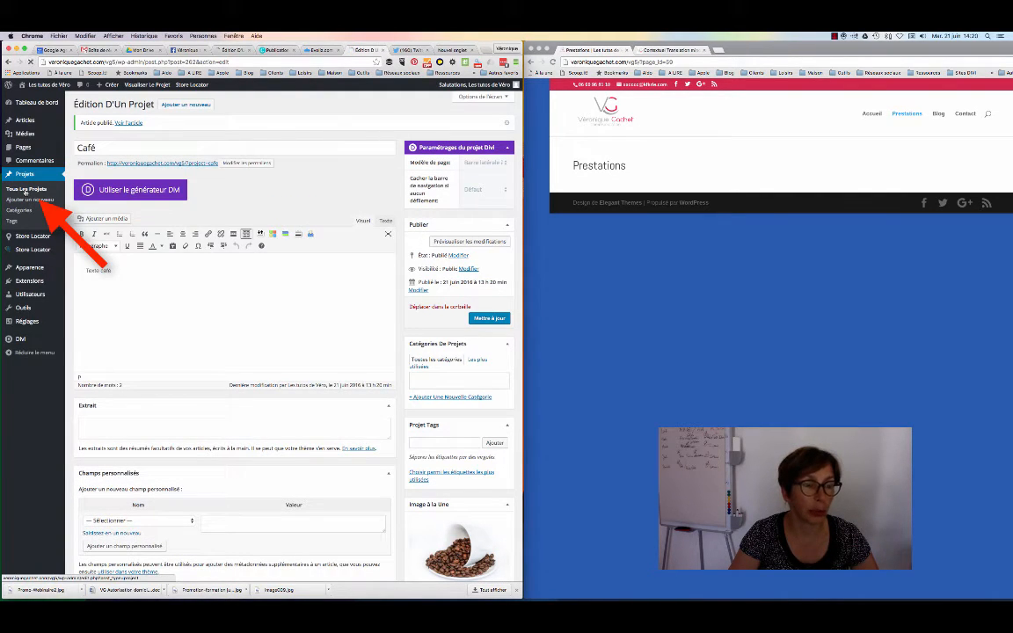
# - Review the list of all projects, then open the Prestations page for editing with the Divi builder
pyautogui.click(25, 192)
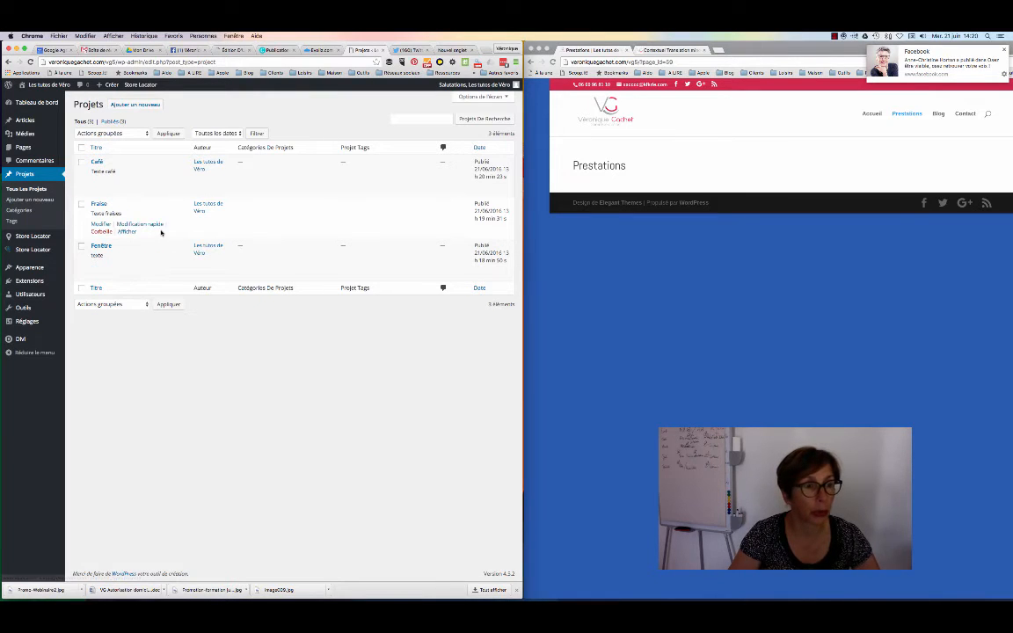
pyautogui.click(24, 147)
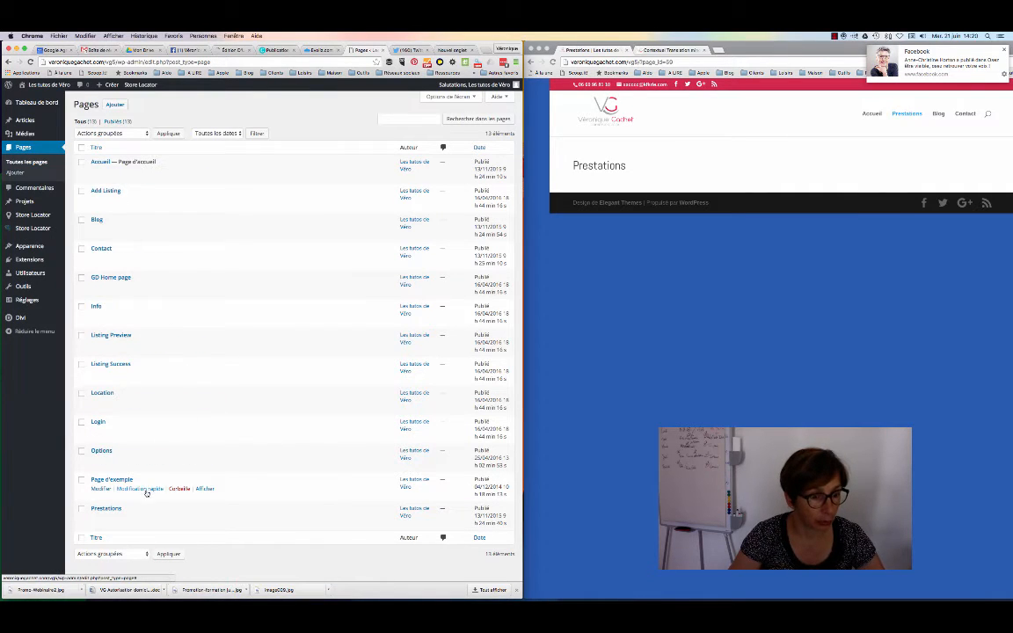
pyautogui.click(100, 518)
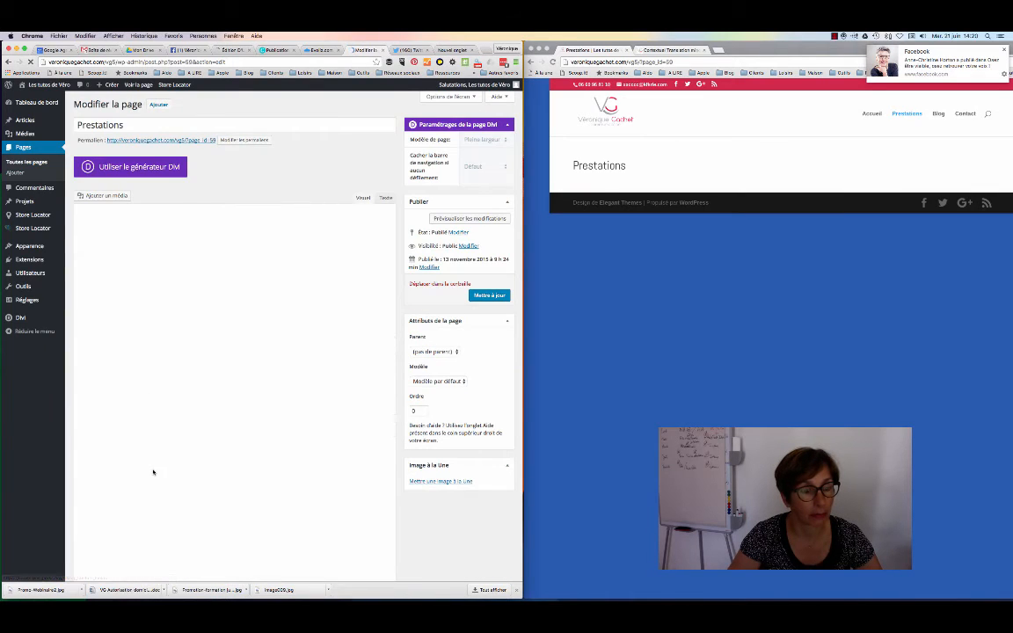
pyautogui.click(130, 167)
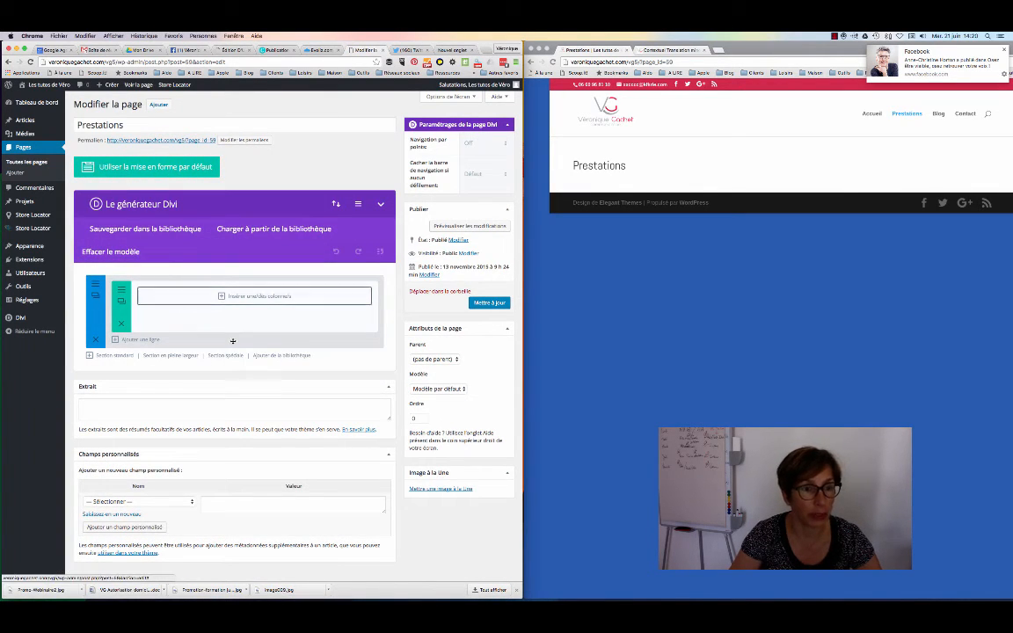
# - Insert a single full-width column in the empty row and add a Portefeuille module to it
pyautogui.click(243, 292)
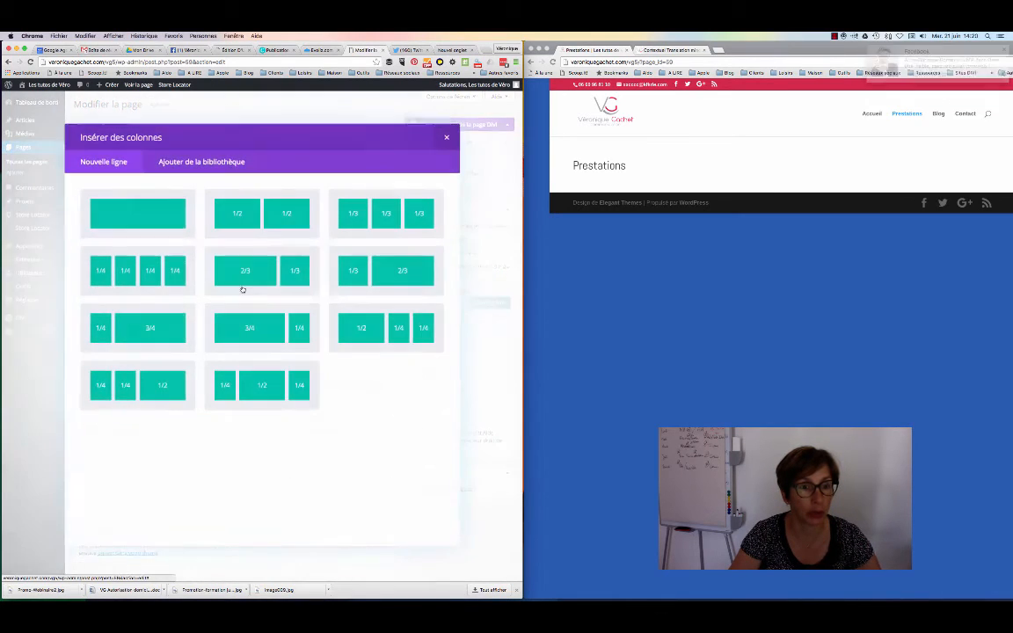
pyautogui.click(150, 212)
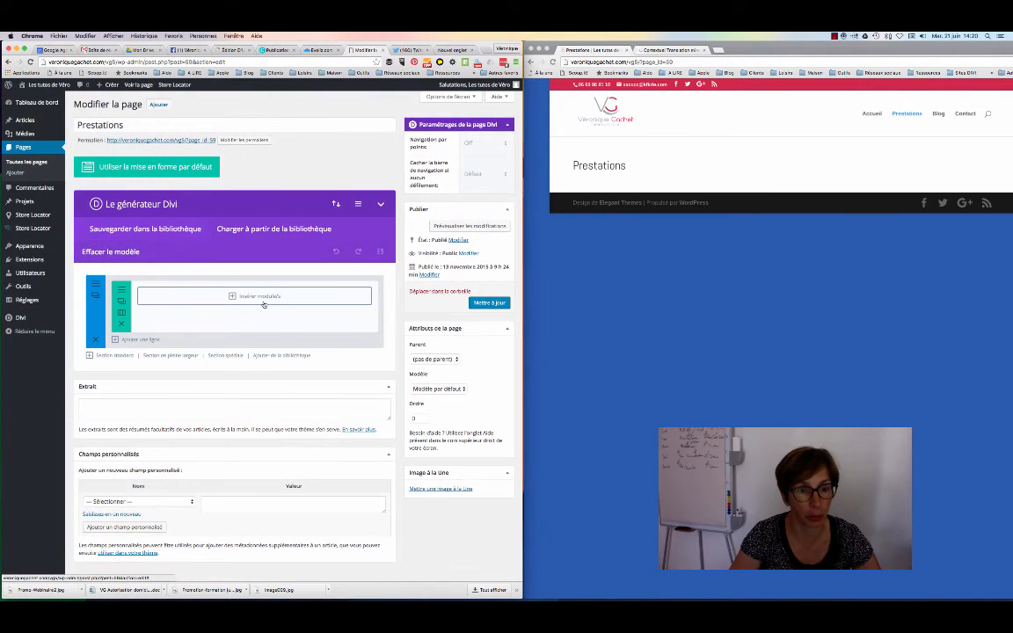
pyautogui.click(263, 296)
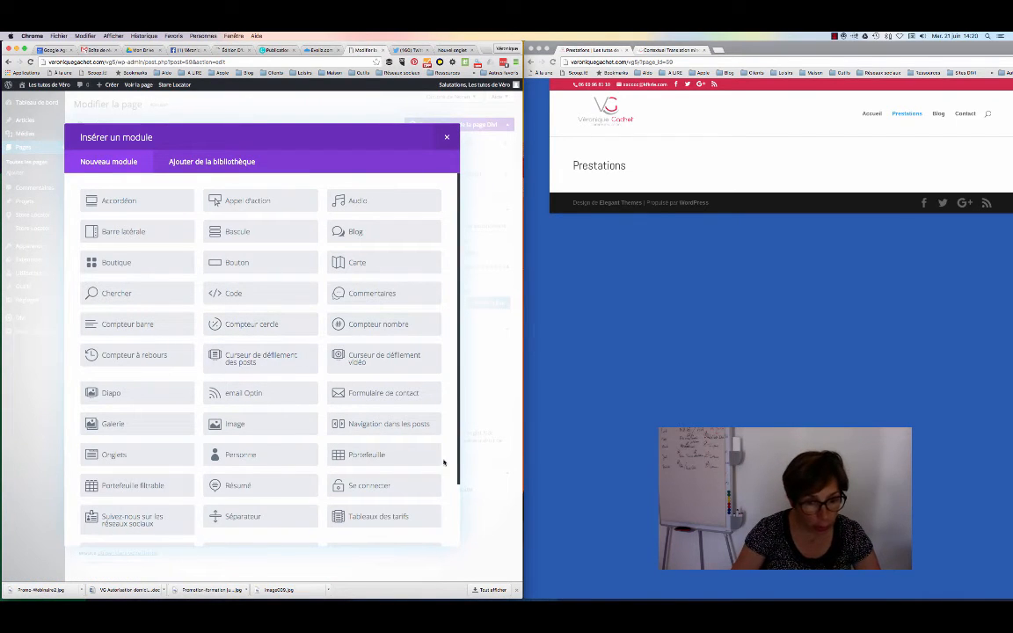
pyautogui.click(366, 456)
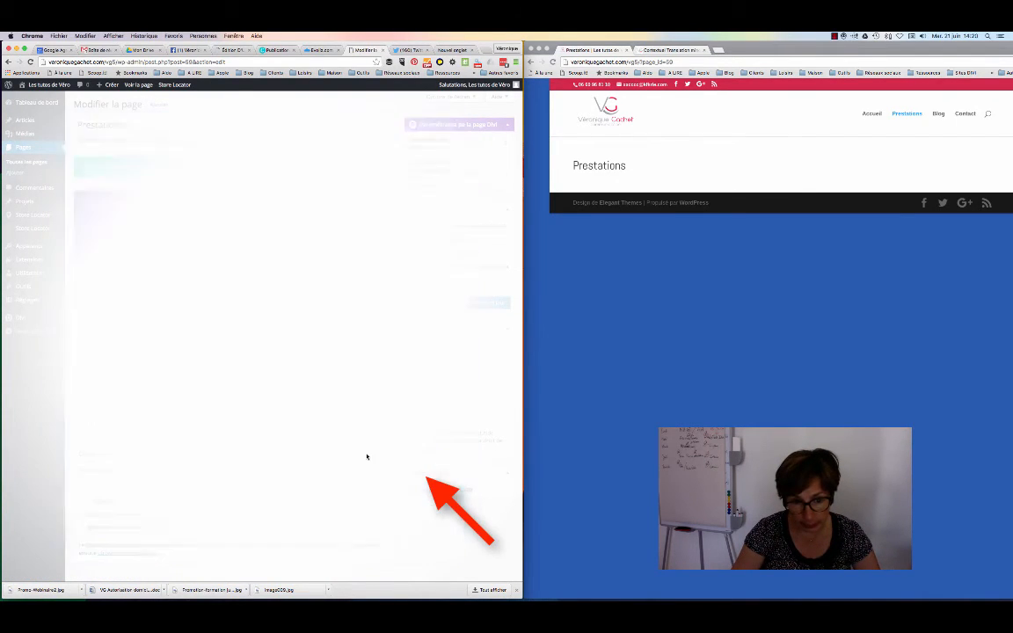
# - Set the Portefeuille module's number of posts to 8, then save and update the page and check the live Prestations page
pyautogui.doubleClick(191, 245)
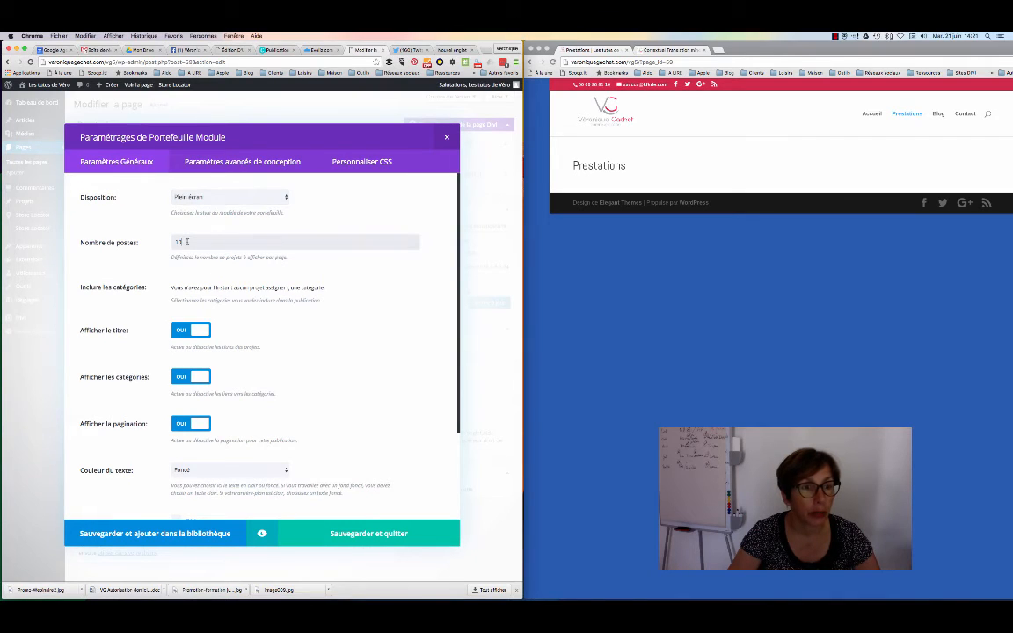
pyautogui.write('8')
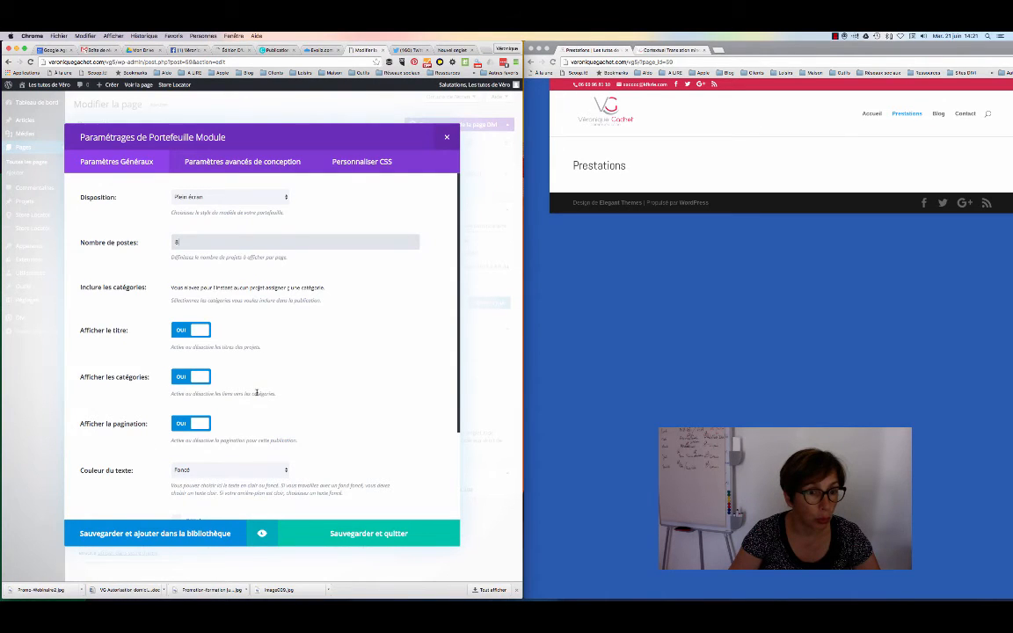
pyautogui.scroll(-3, 256, 393)
pyautogui.scroll(2, 257, 393)
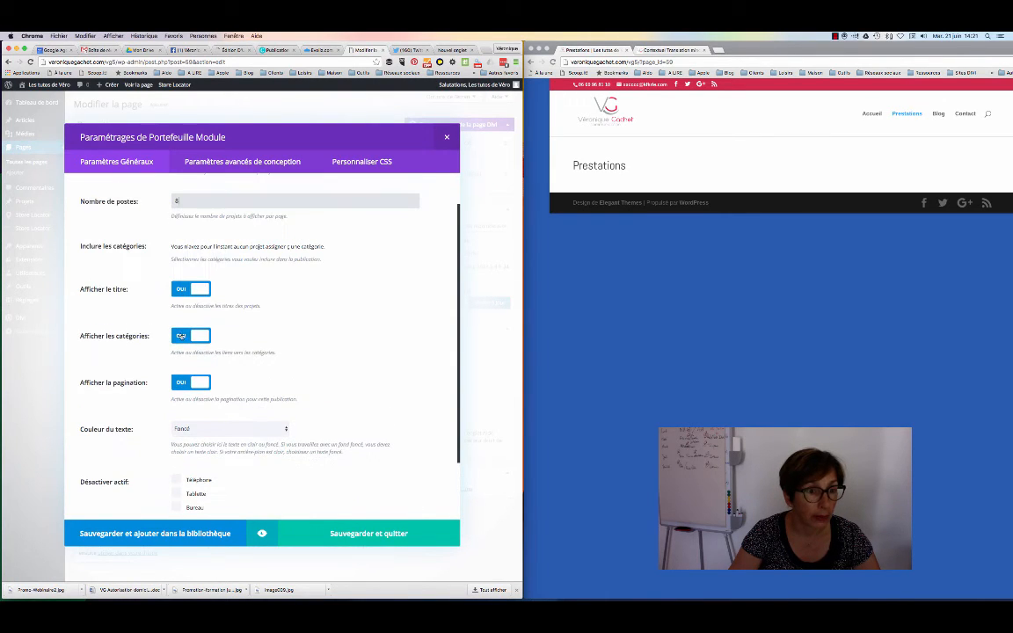
pyautogui.click(365, 532)
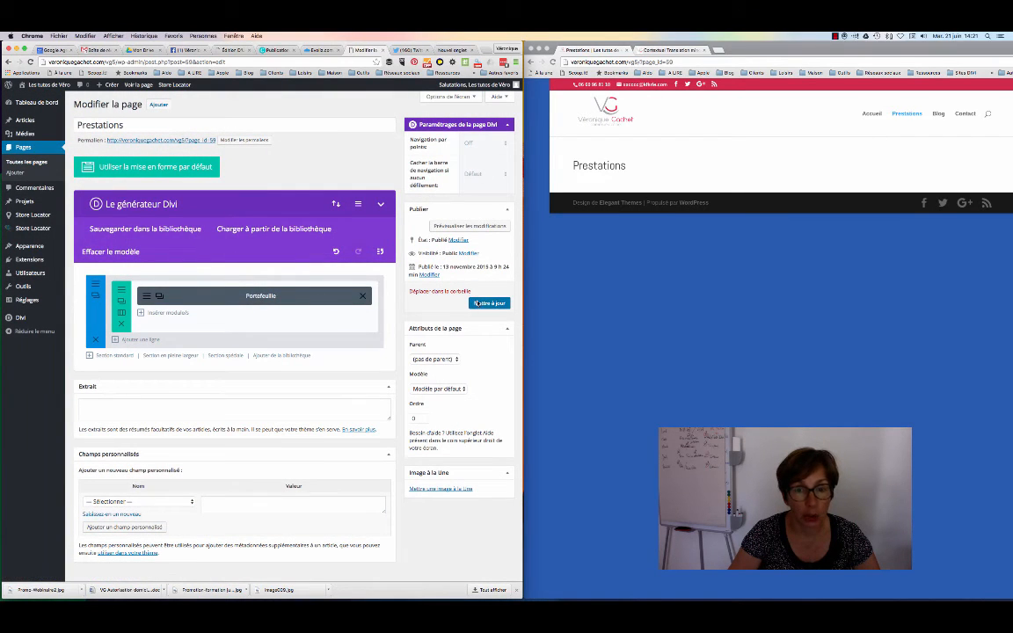
pyautogui.click(477, 302)
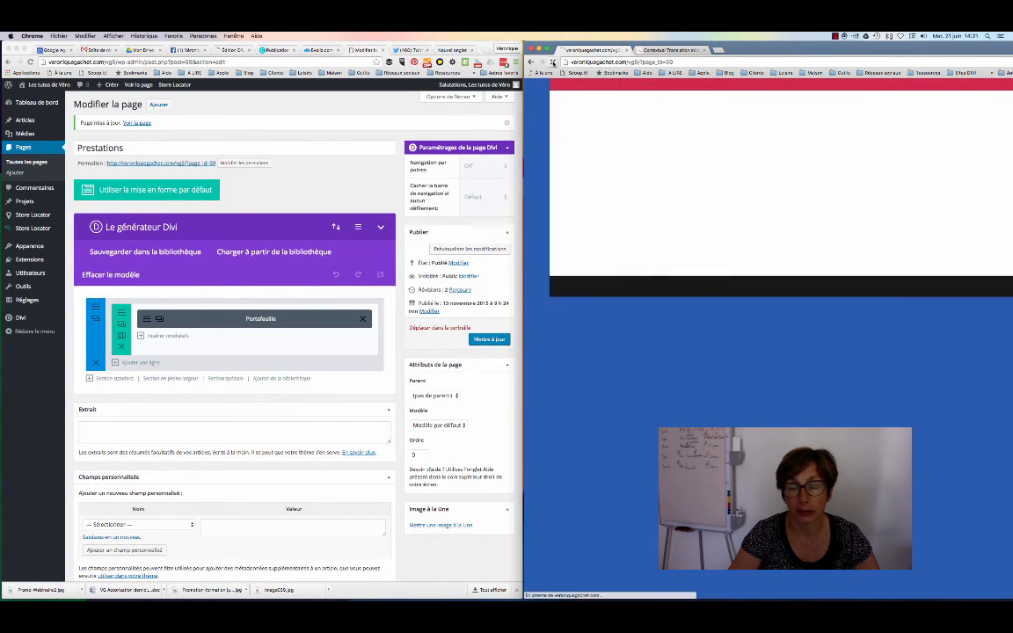
pyautogui.scroll(-10, 630, 377)
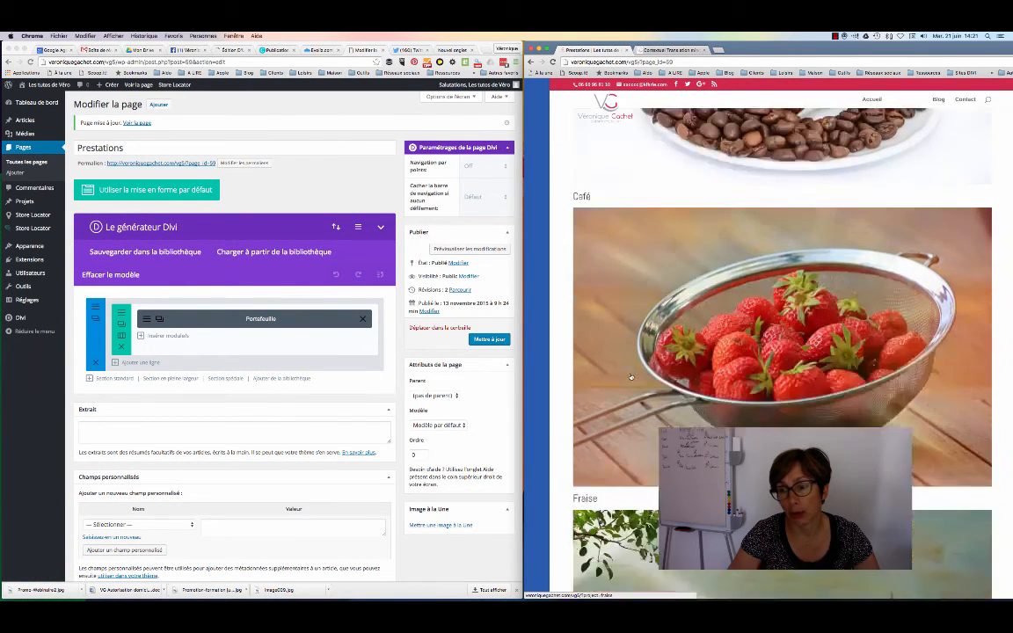
pyautogui.scroll(5, 630, 377)
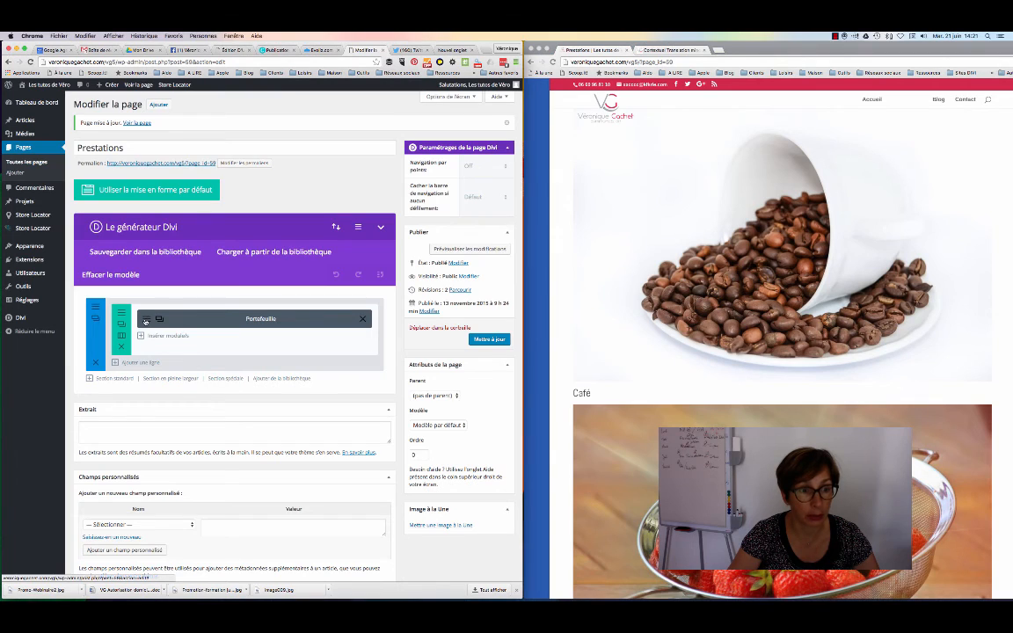
# - Change the Portefeuille module's layout to Grille, then save and update the page and reload the live Prestations page
pyautogui.click(146, 320)
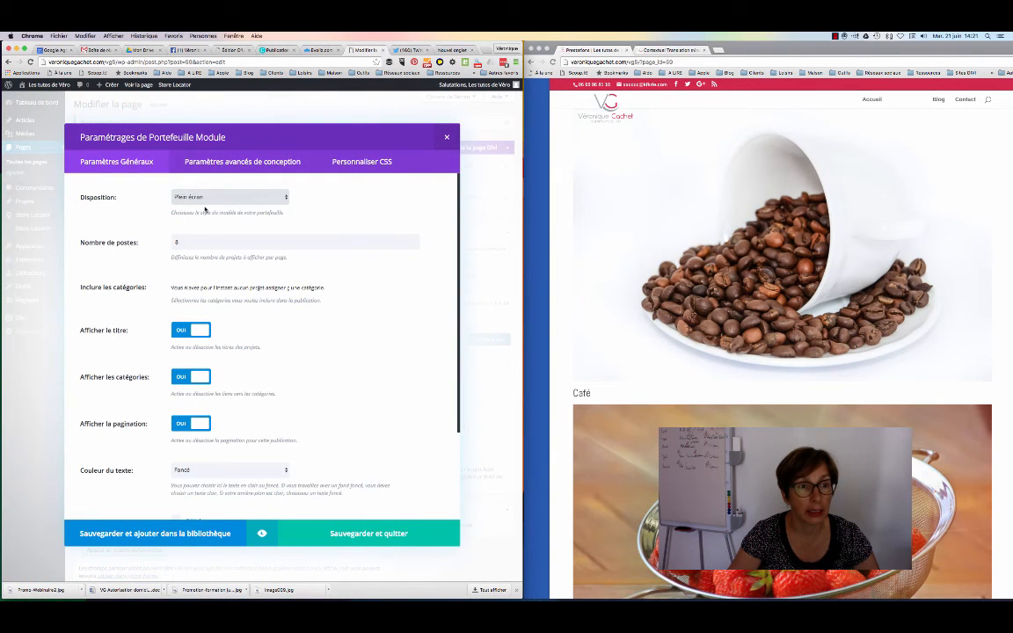
pyautogui.click(282, 199)
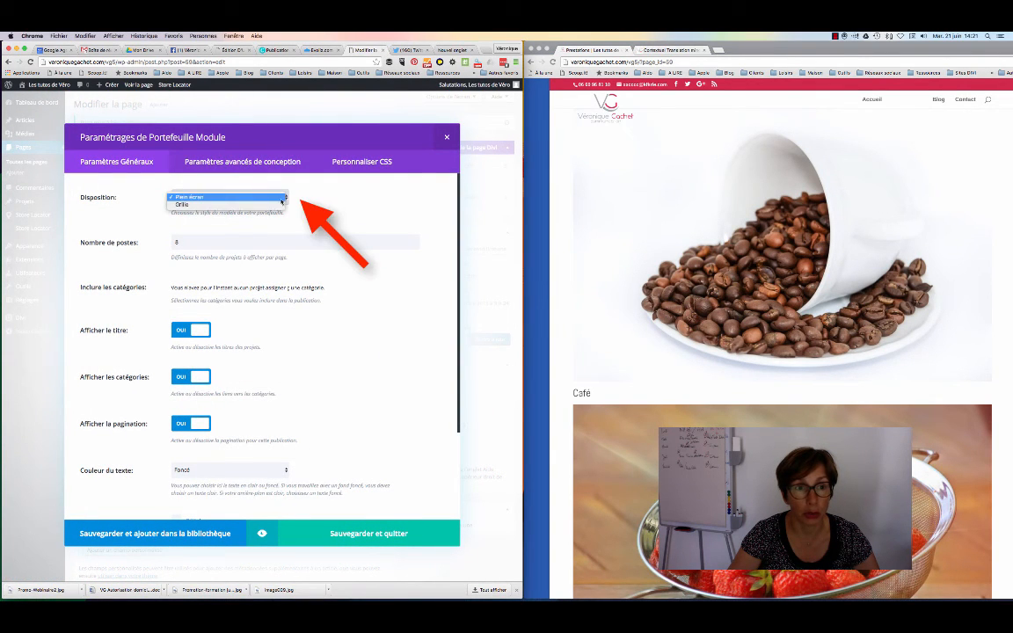
pyautogui.click(276, 205)
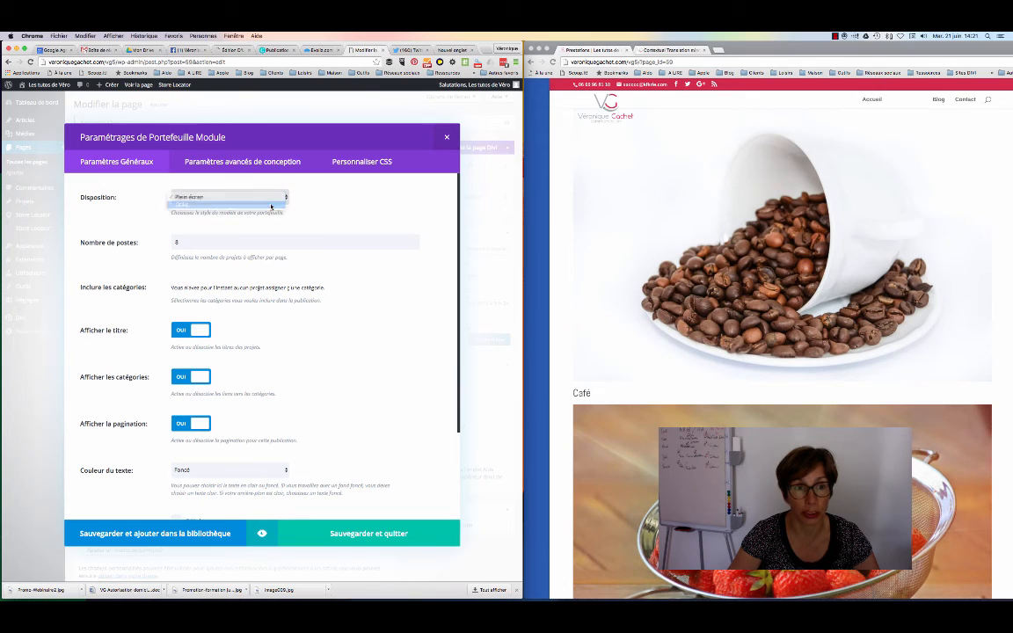
pyautogui.click(381, 534)
pyautogui.click(490, 340)
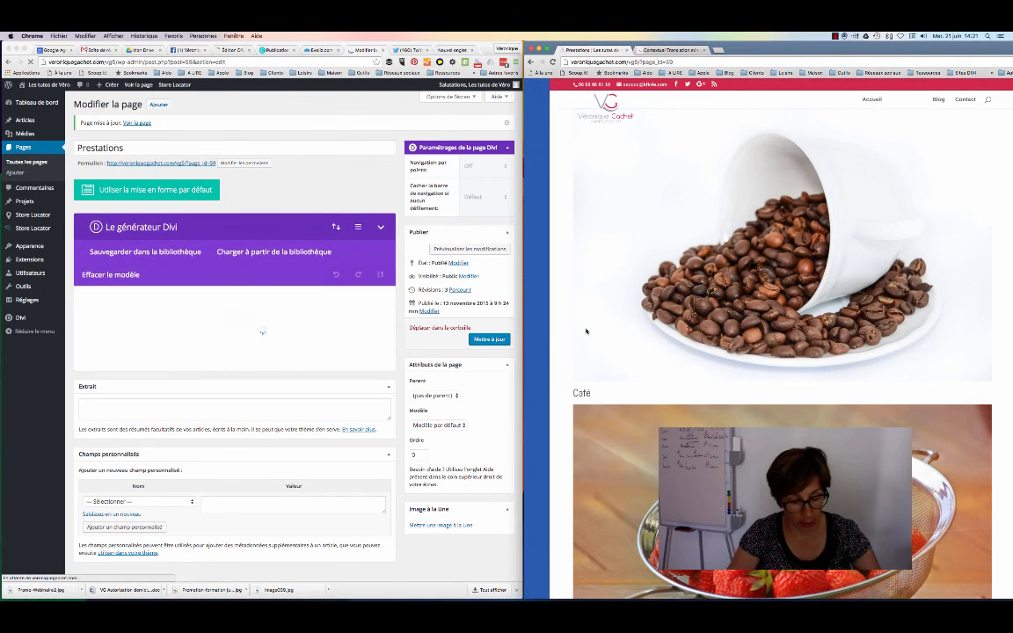
pyautogui.press('super+r')
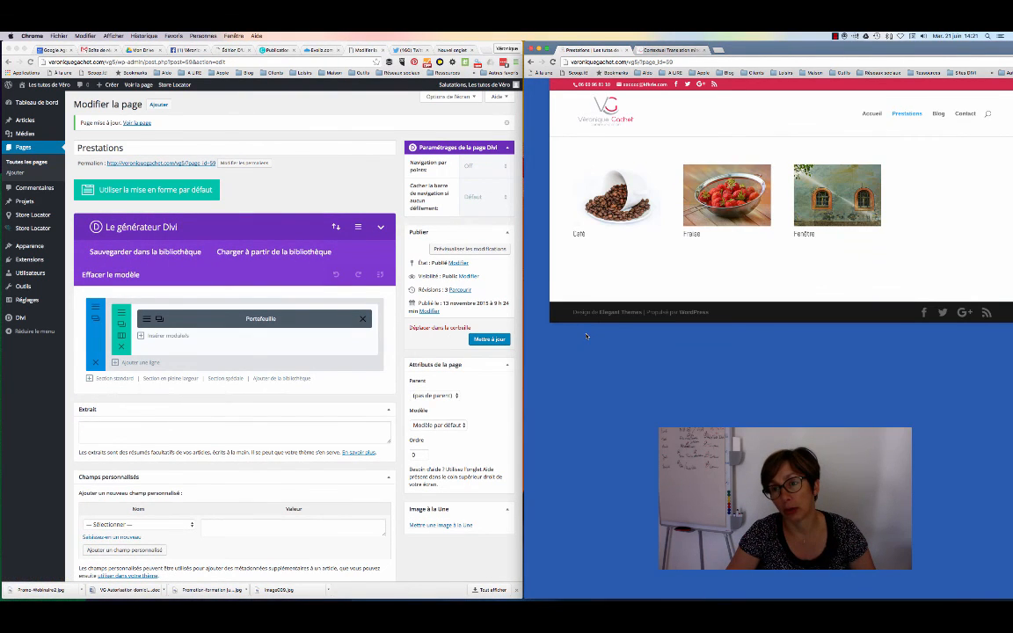